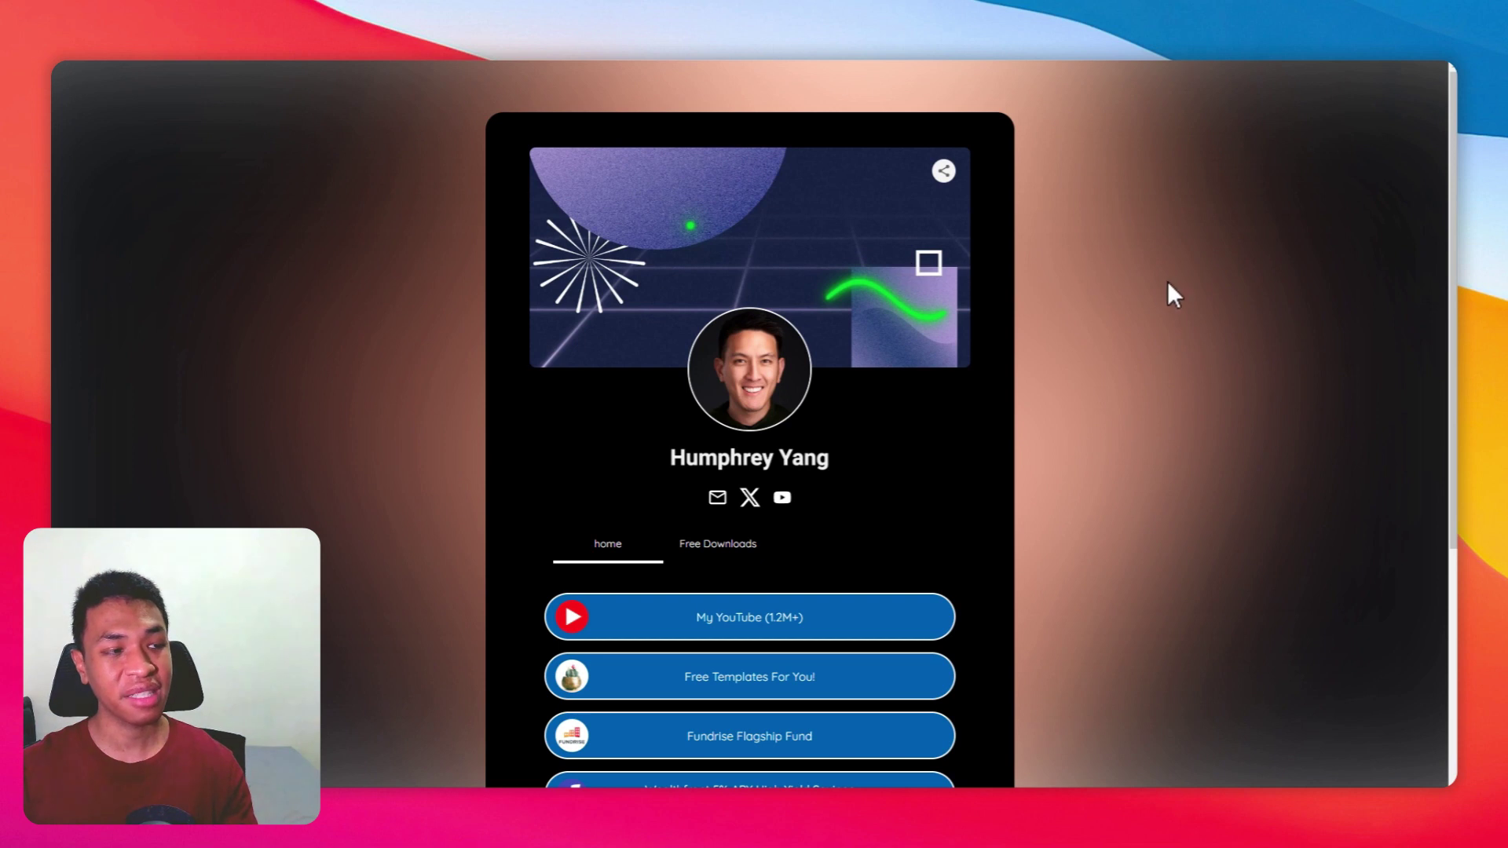
pyautogui.scroll(-5, 1186, 294)
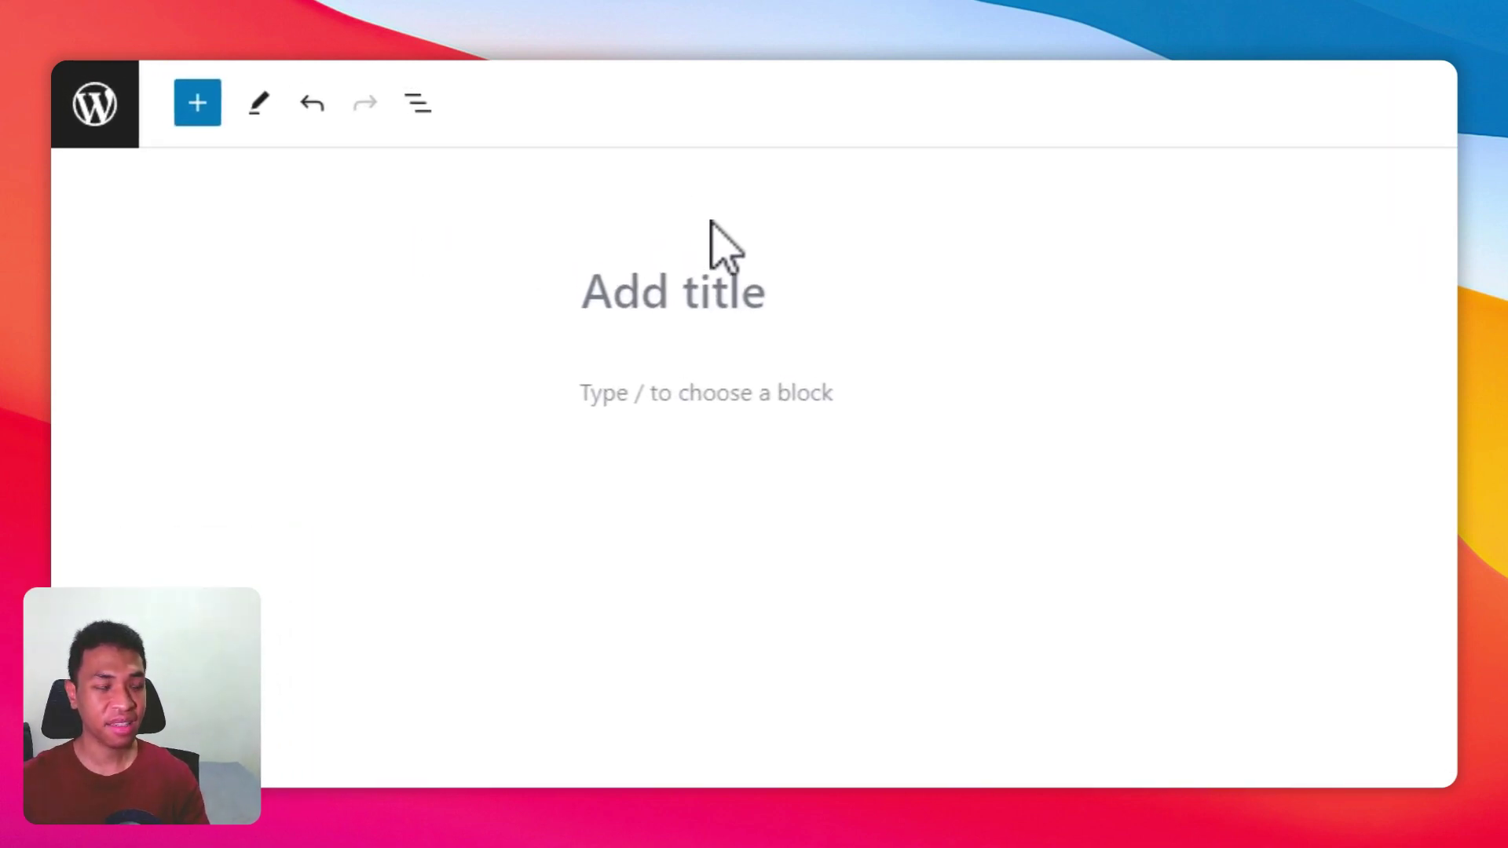
# Title the new page "Links".
pyautogui.click(716, 299)
pyautogui.write('Linlk')
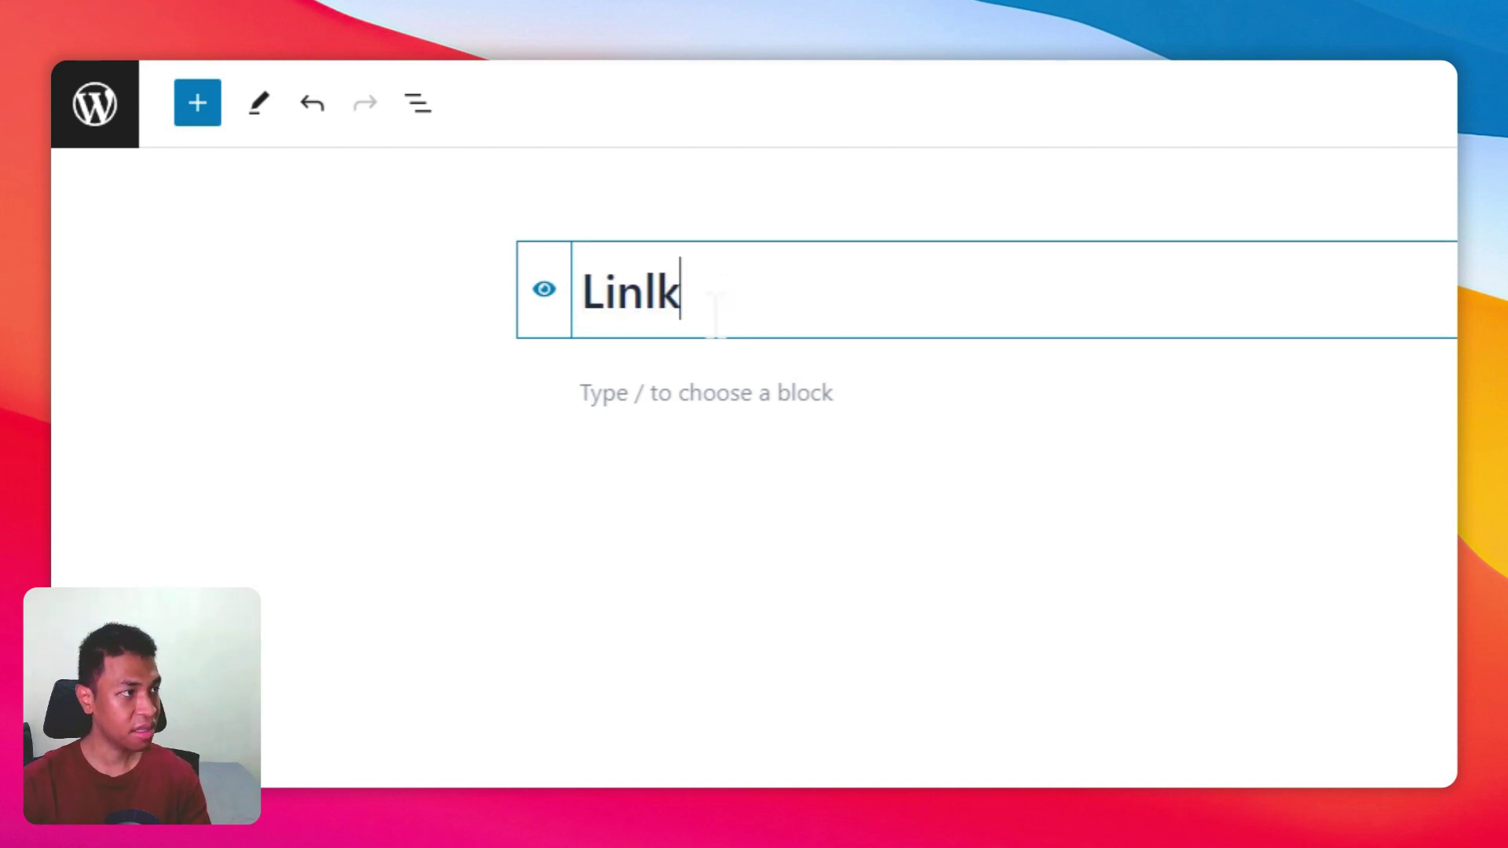
pyautogui.press('BackSpace')
pyautogui.press('BackSpace')
pyautogui.write('ks')
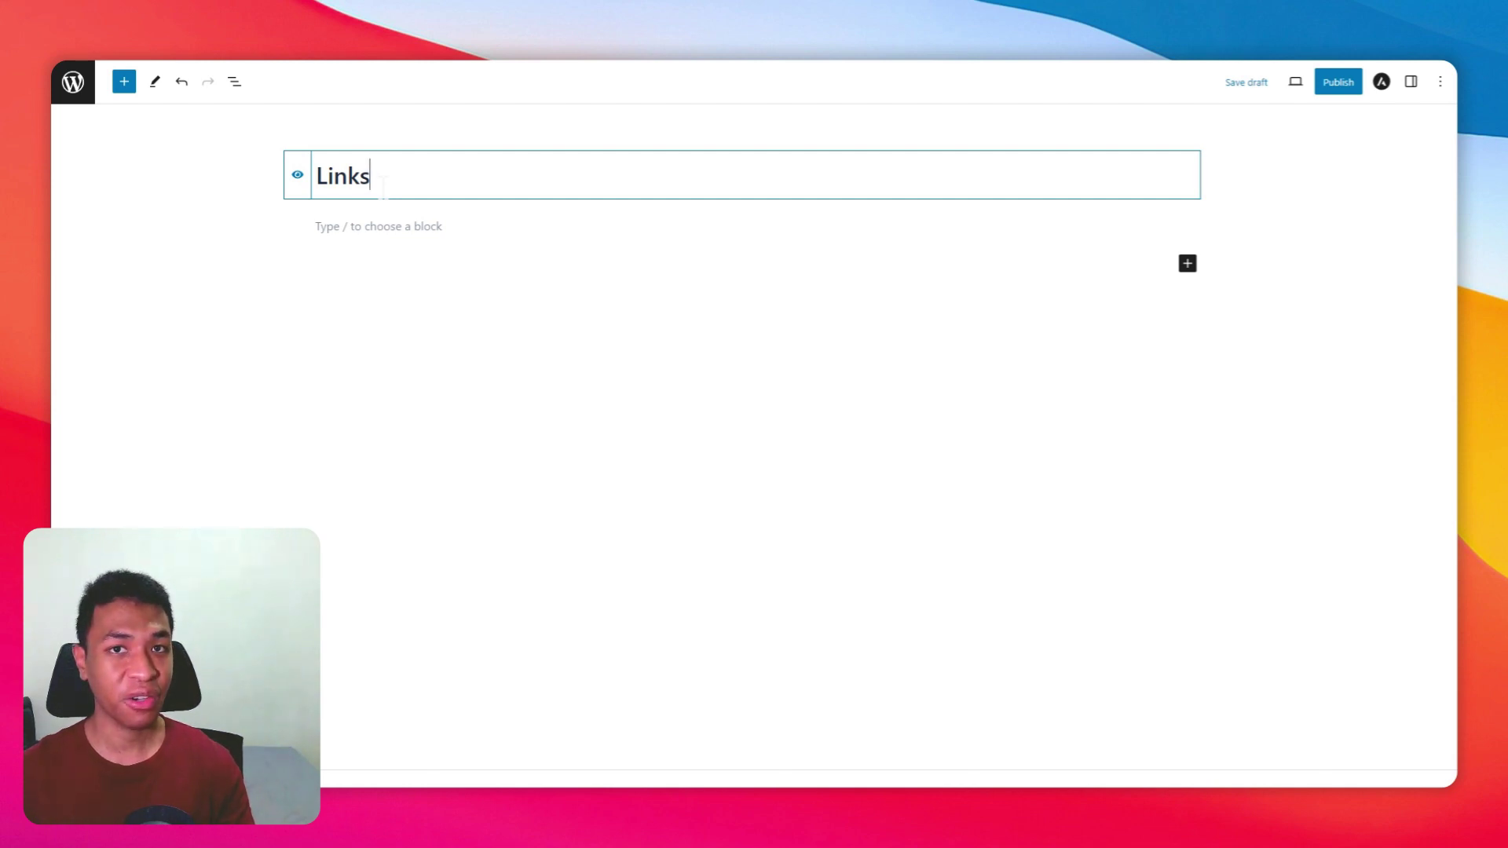
# Insert the Call to Action pattern with the Rick Astley heading, four stacked link buttons and social icons into the page.
pyautogui.click(125, 81)
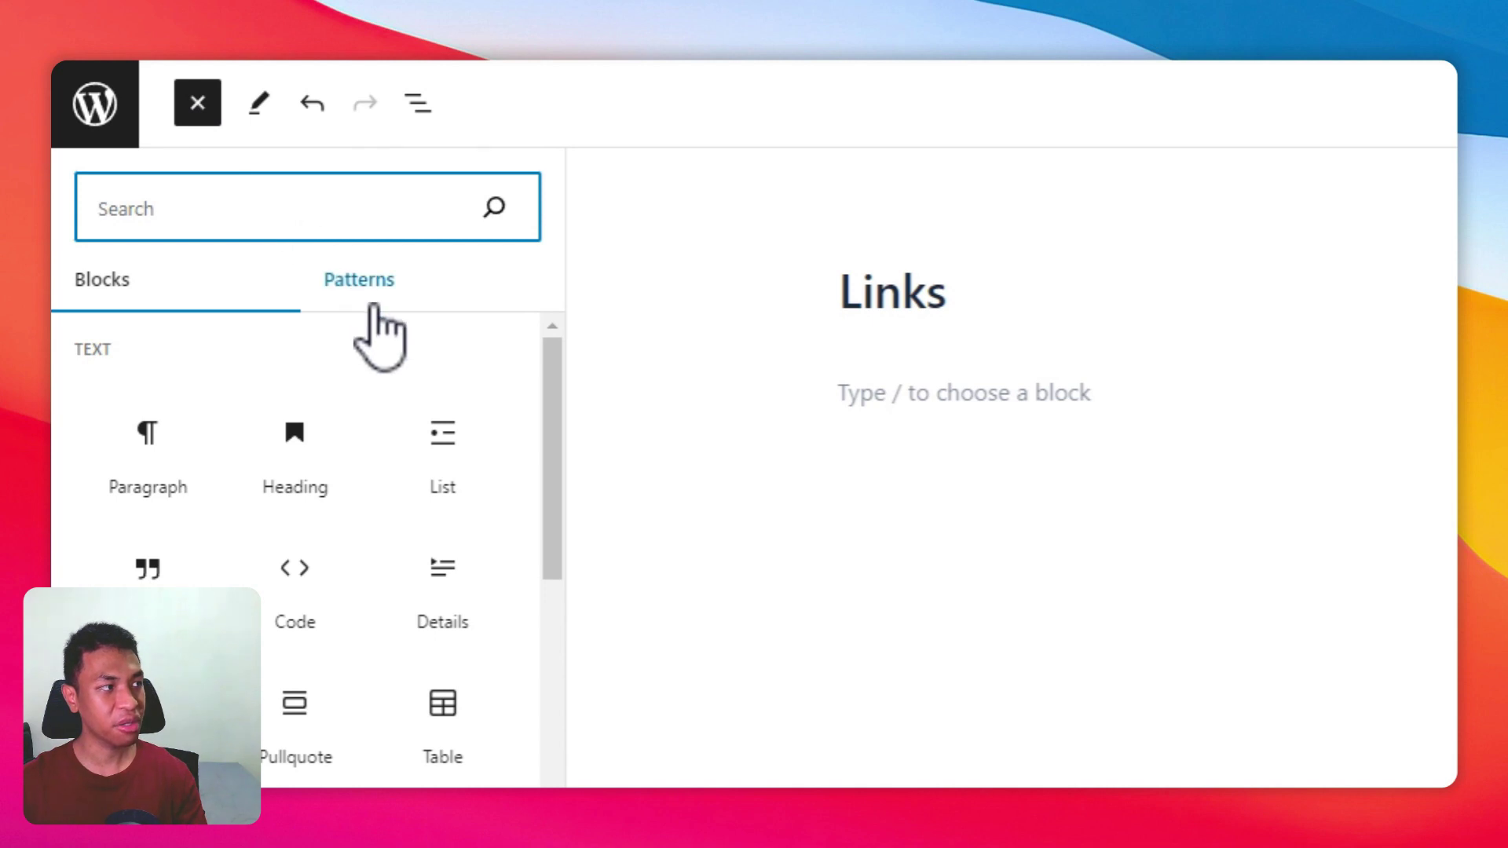
pyautogui.click(363, 282)
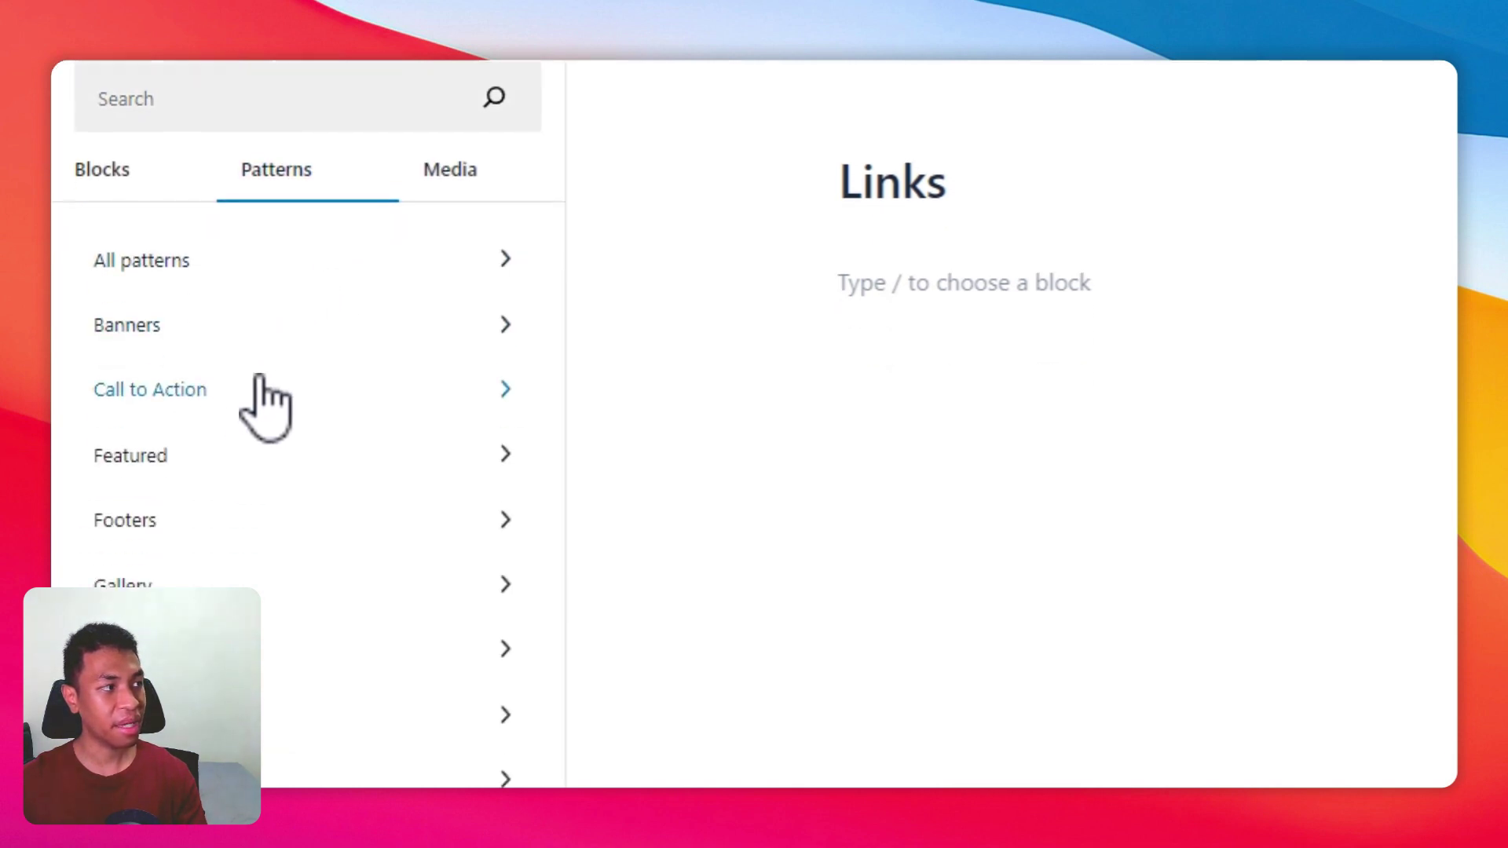
pyautogui.click(248, 269)
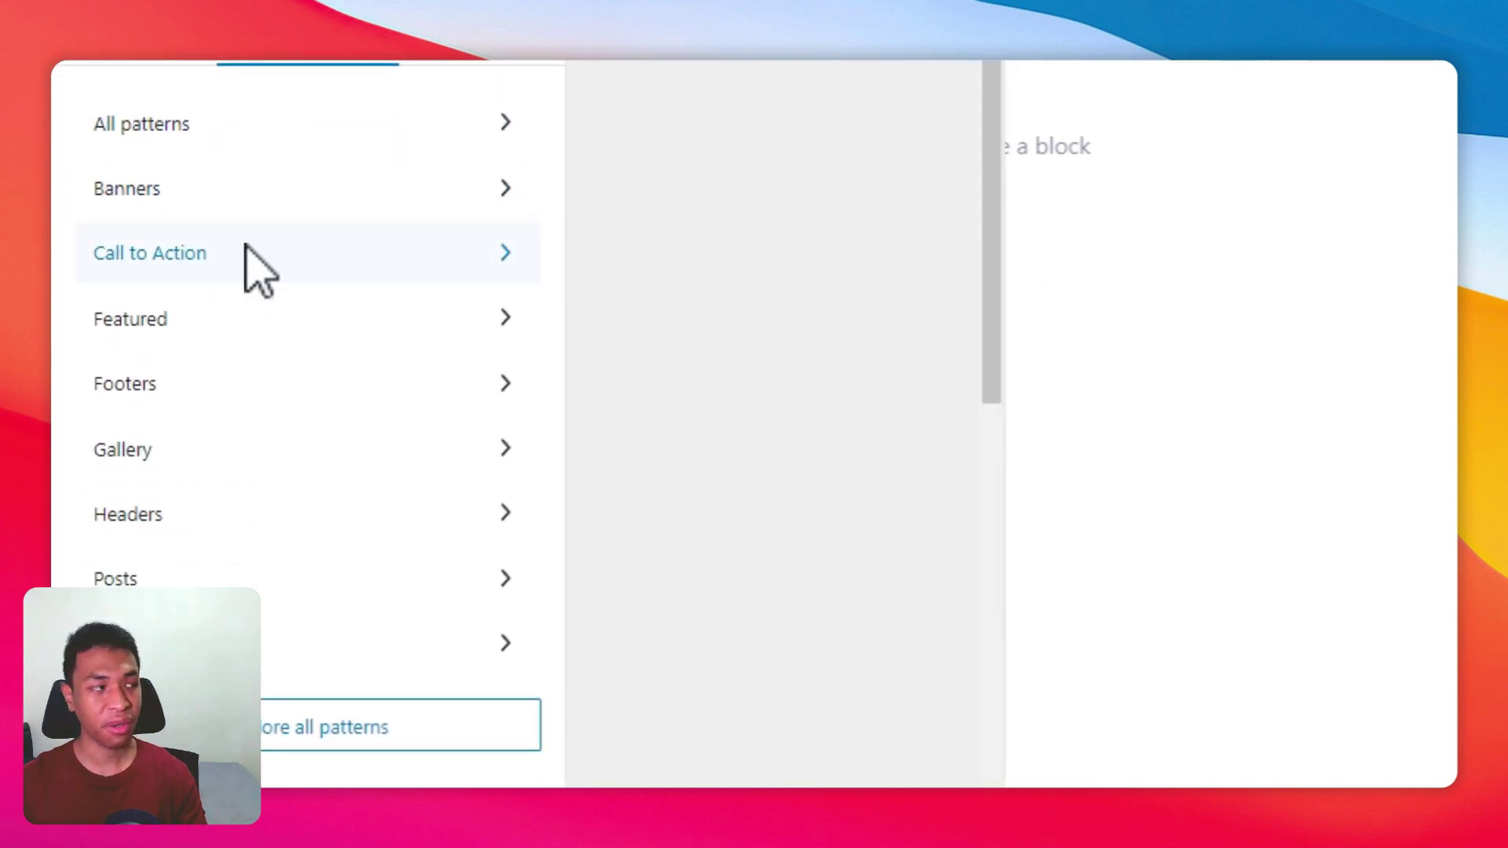
pyautogui.scroll(-10, 801, 274)
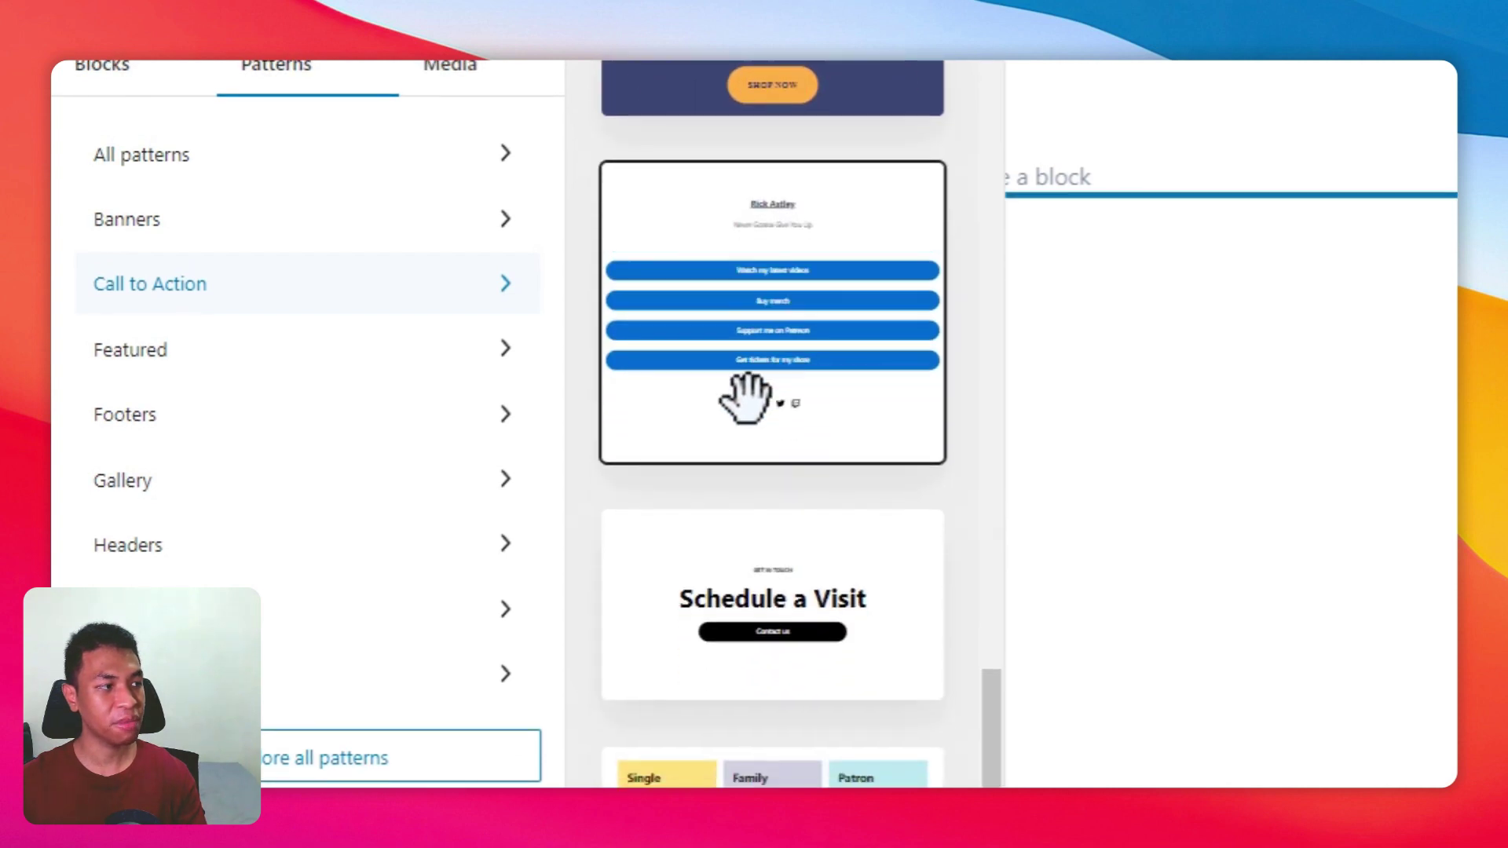
pyautogui.scroll(3, 734, 404)
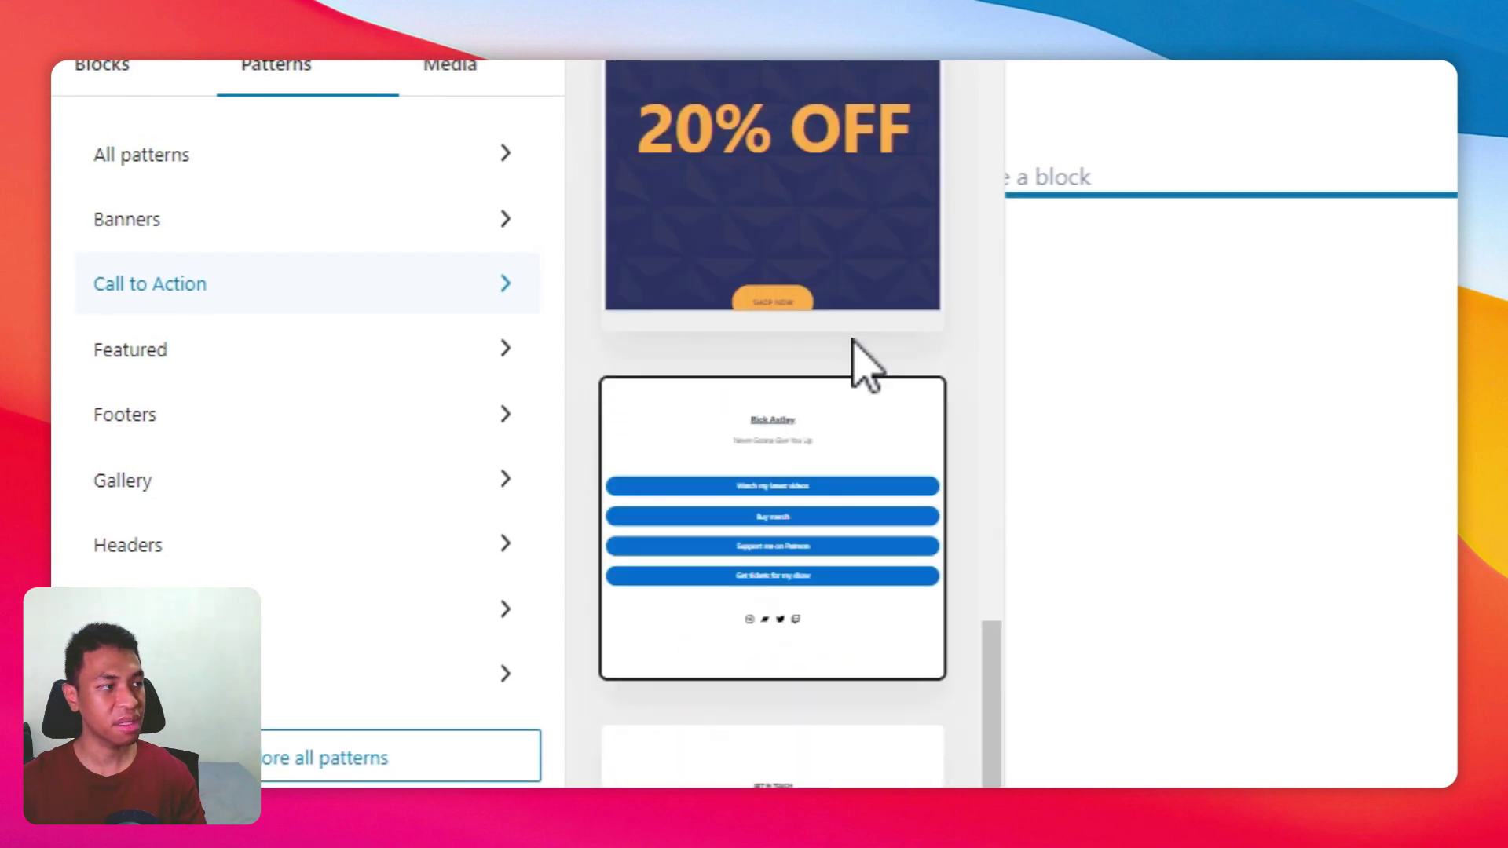
pyautogui.click(816, 550)
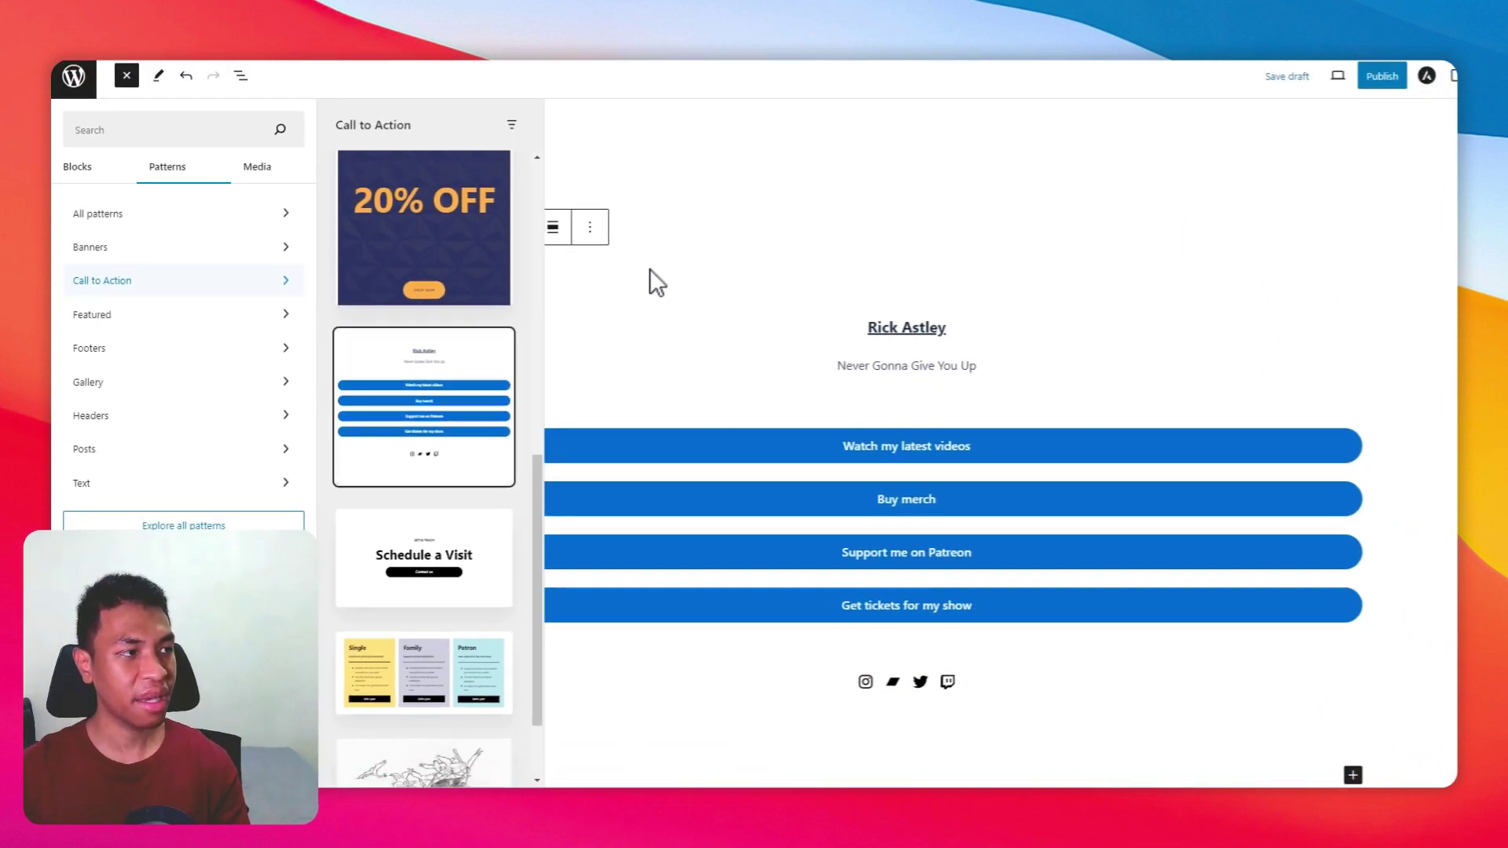
pyautogui.click(627, 255)
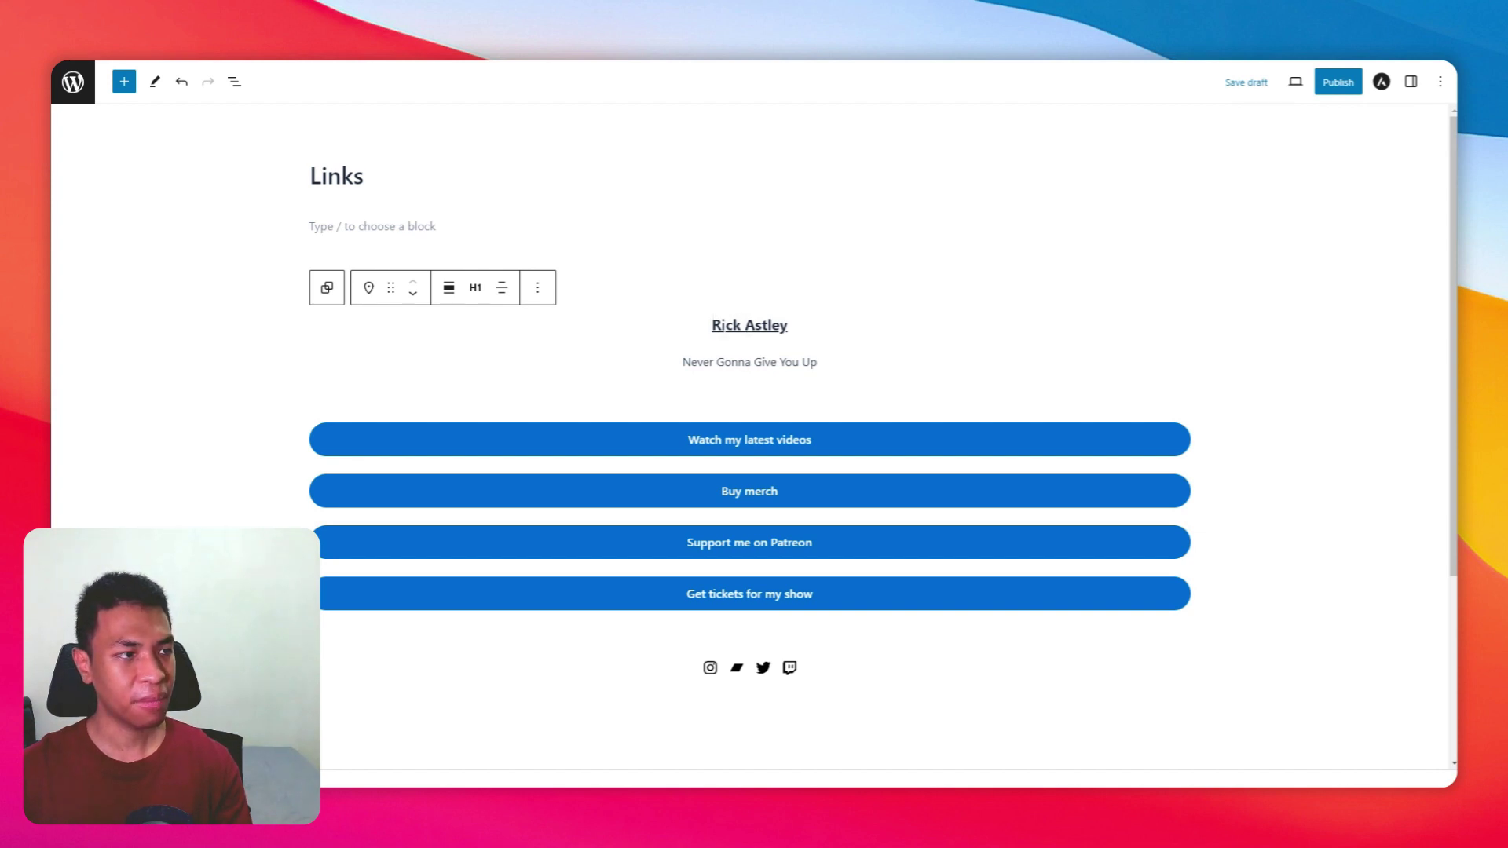
# Add an image block before the Rick Astley heading and fill it with the portrait from the media library.
pyautogui.click(538, 287)
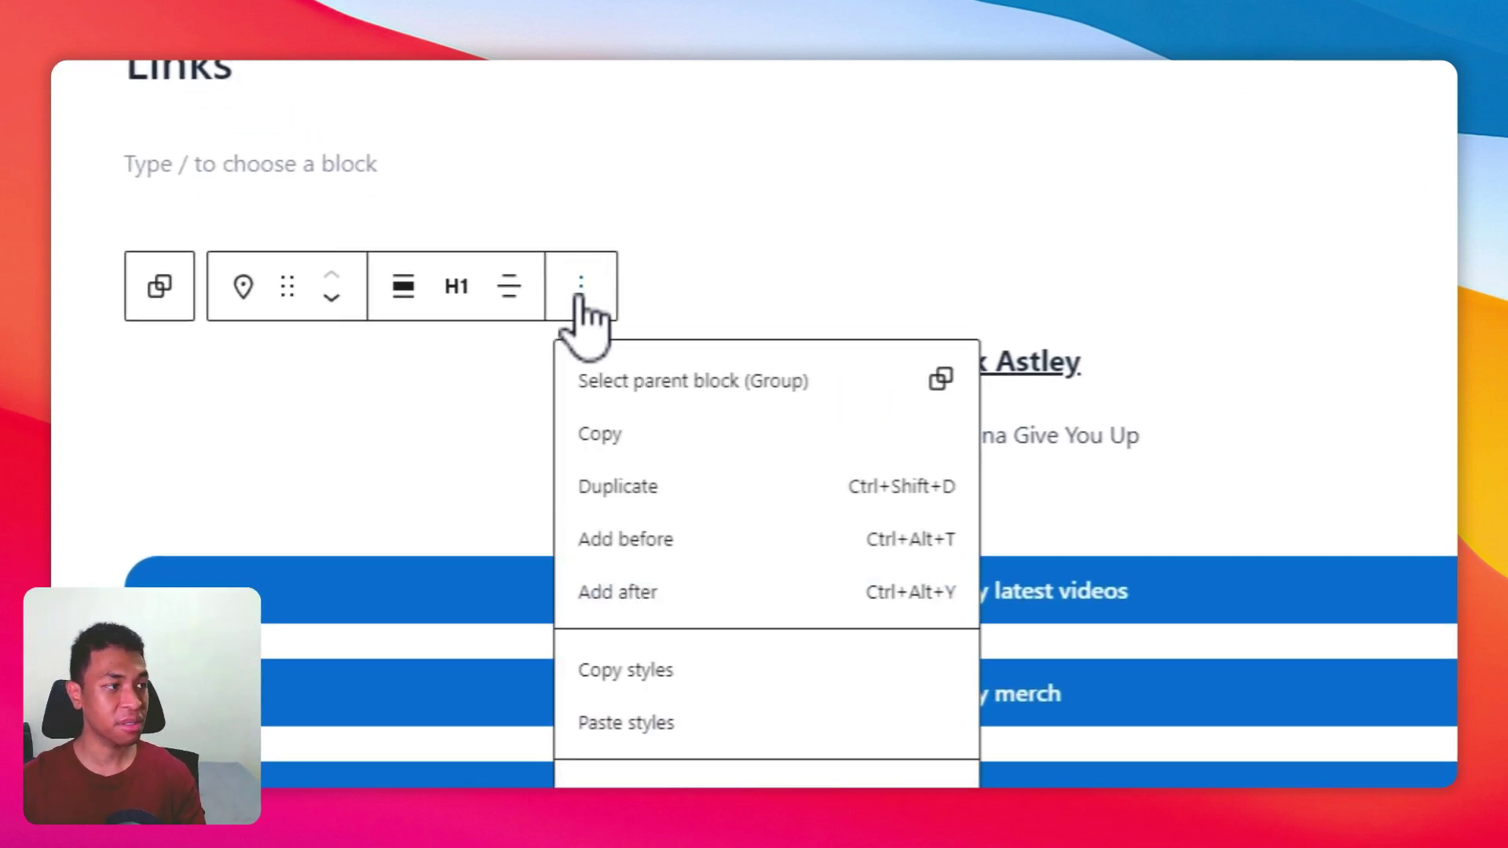
pyautogui.click(701, 548)
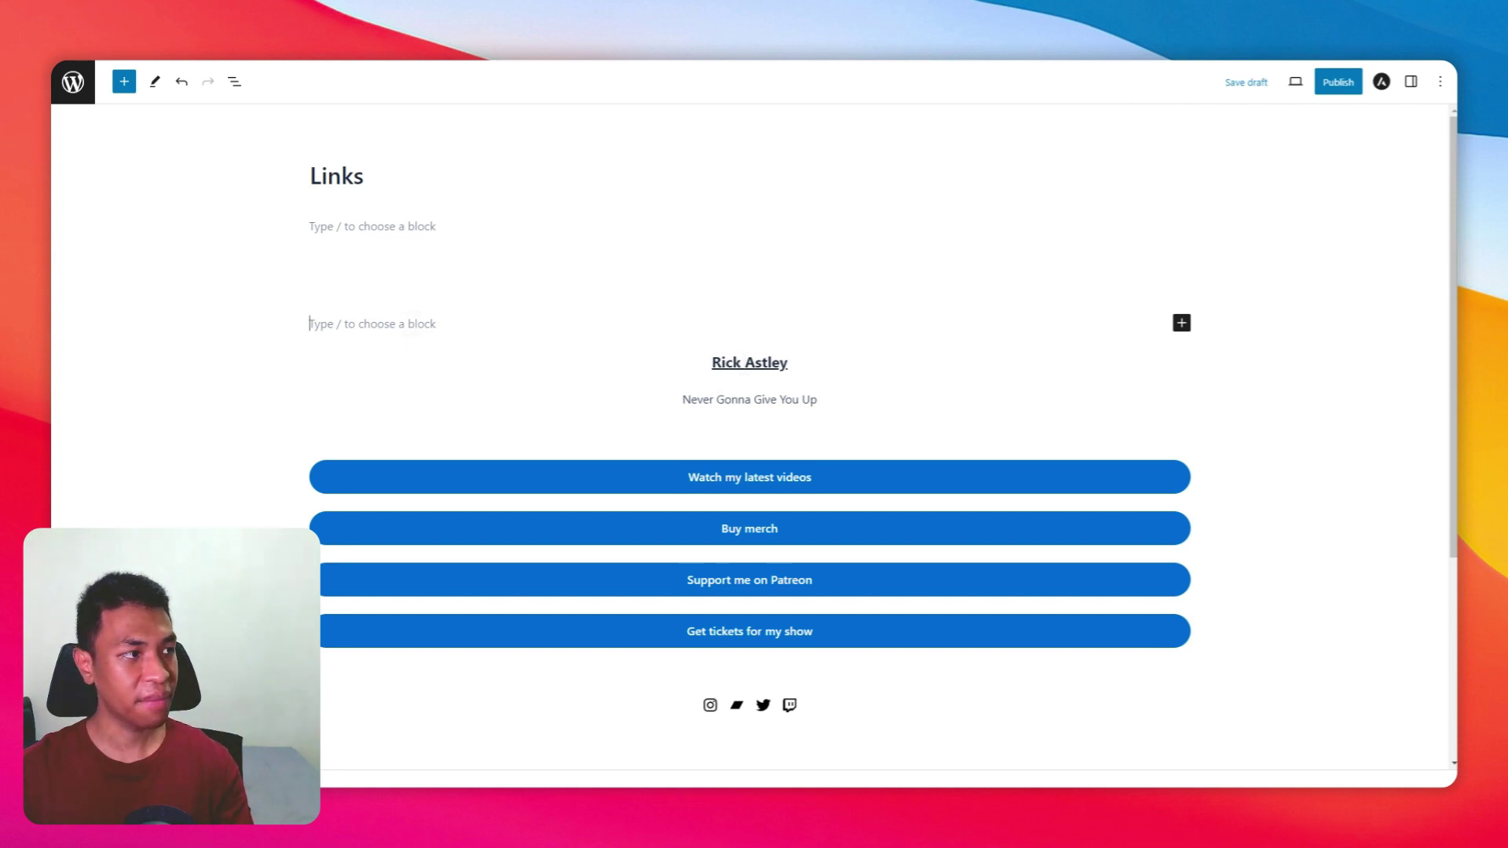
pyautogui.write('/')
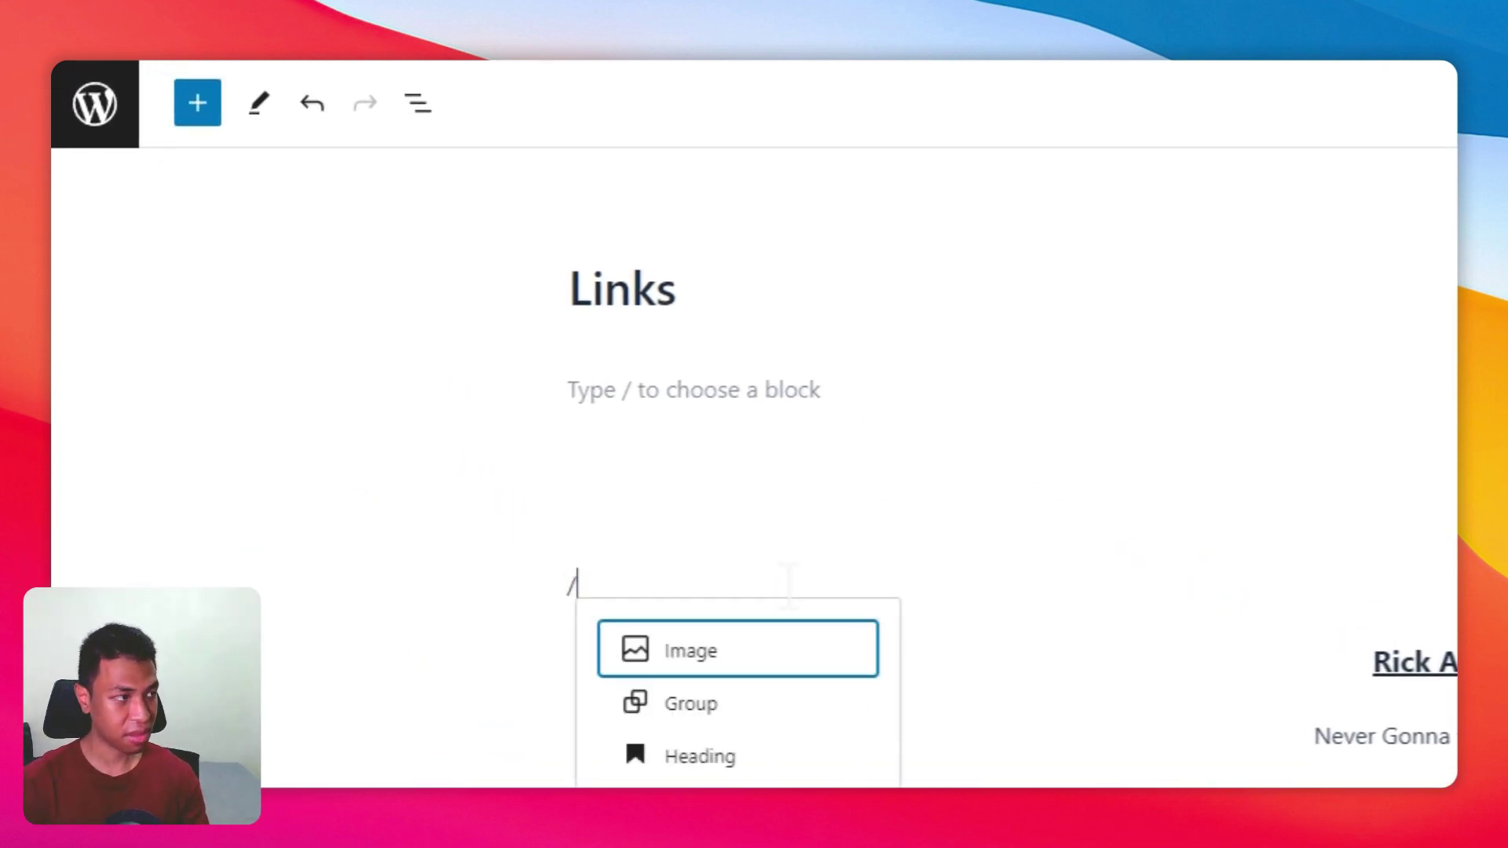
pyautogui.write('image')
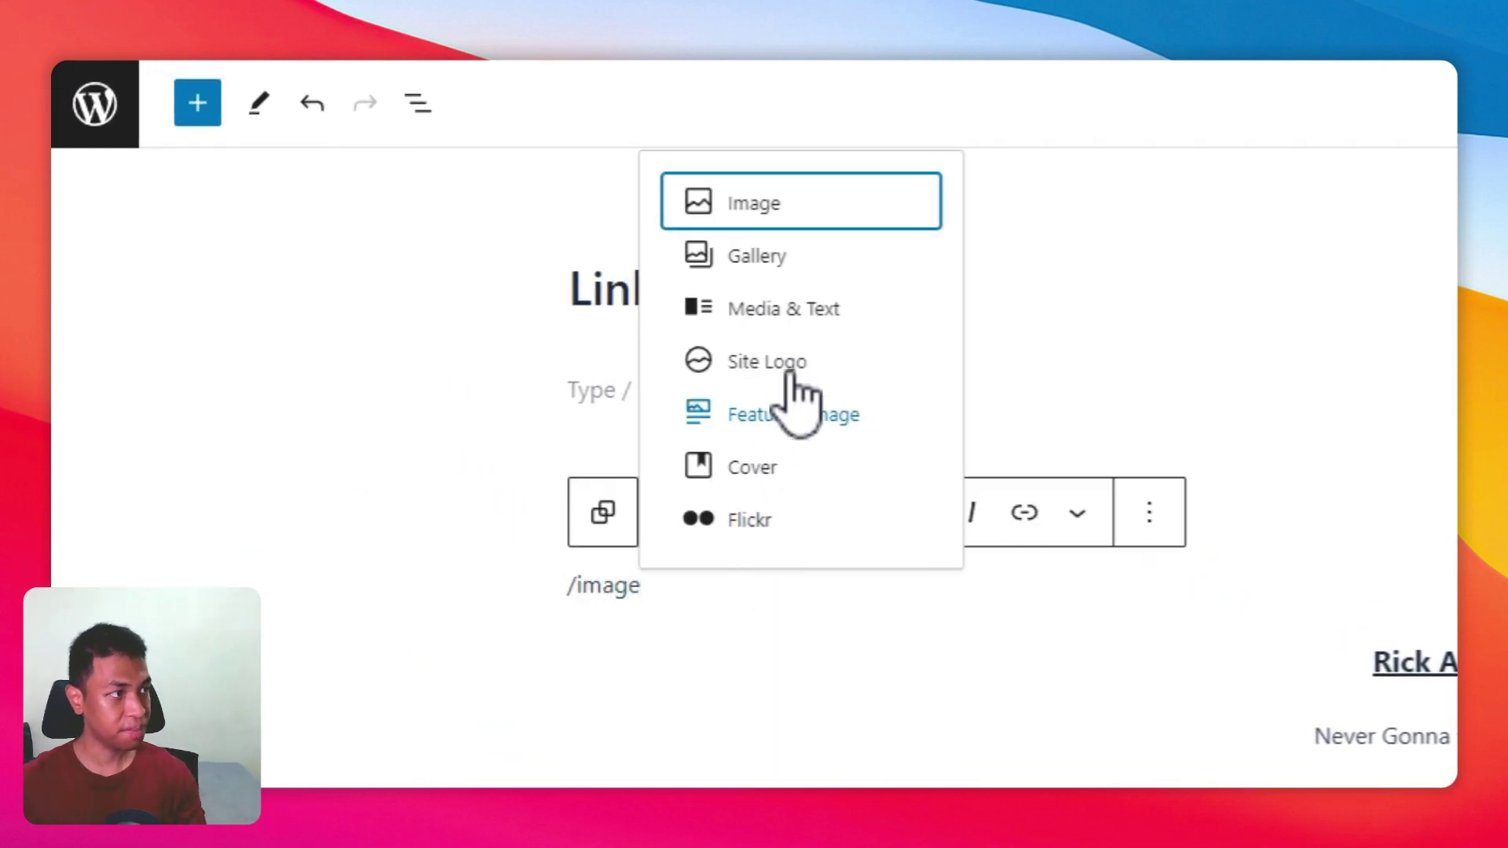
pyautogui.click(824, 226)
pyautogui.scroll(-1, 833, 566)
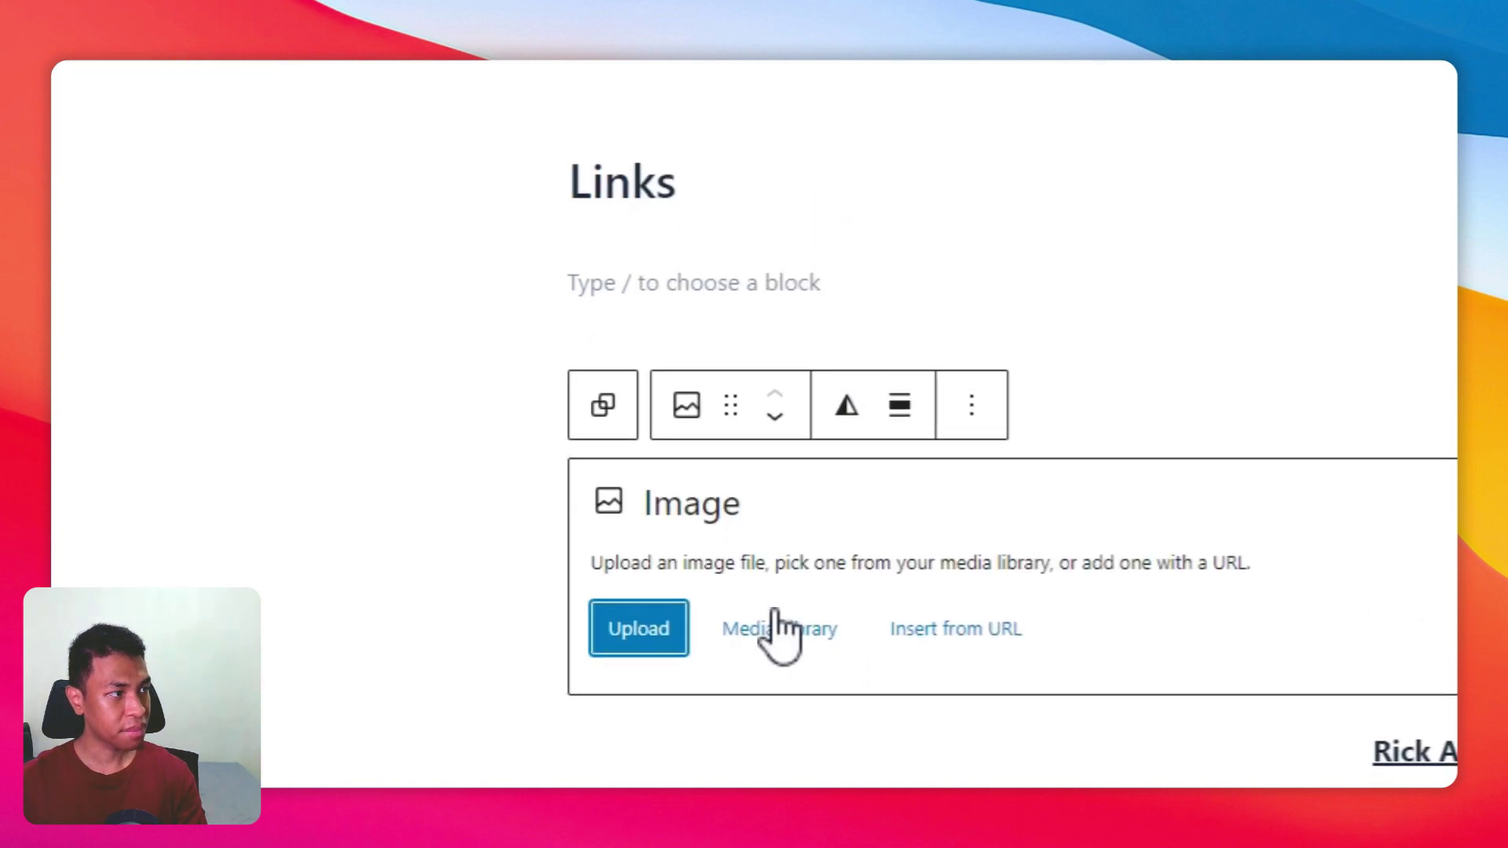
pyautogui.click(781, 627)
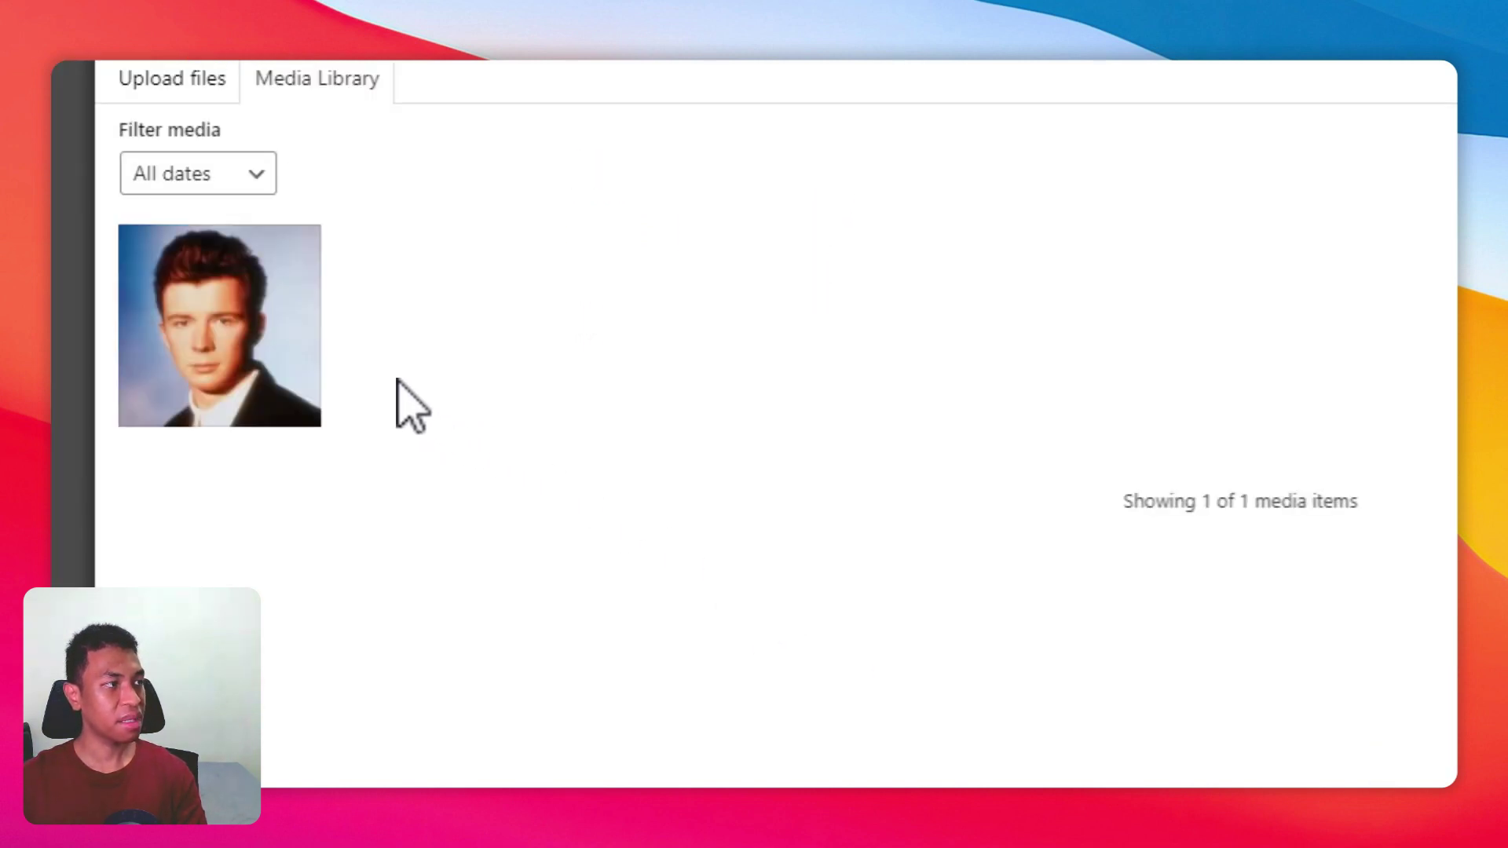
pyautogui.click(246, 334)
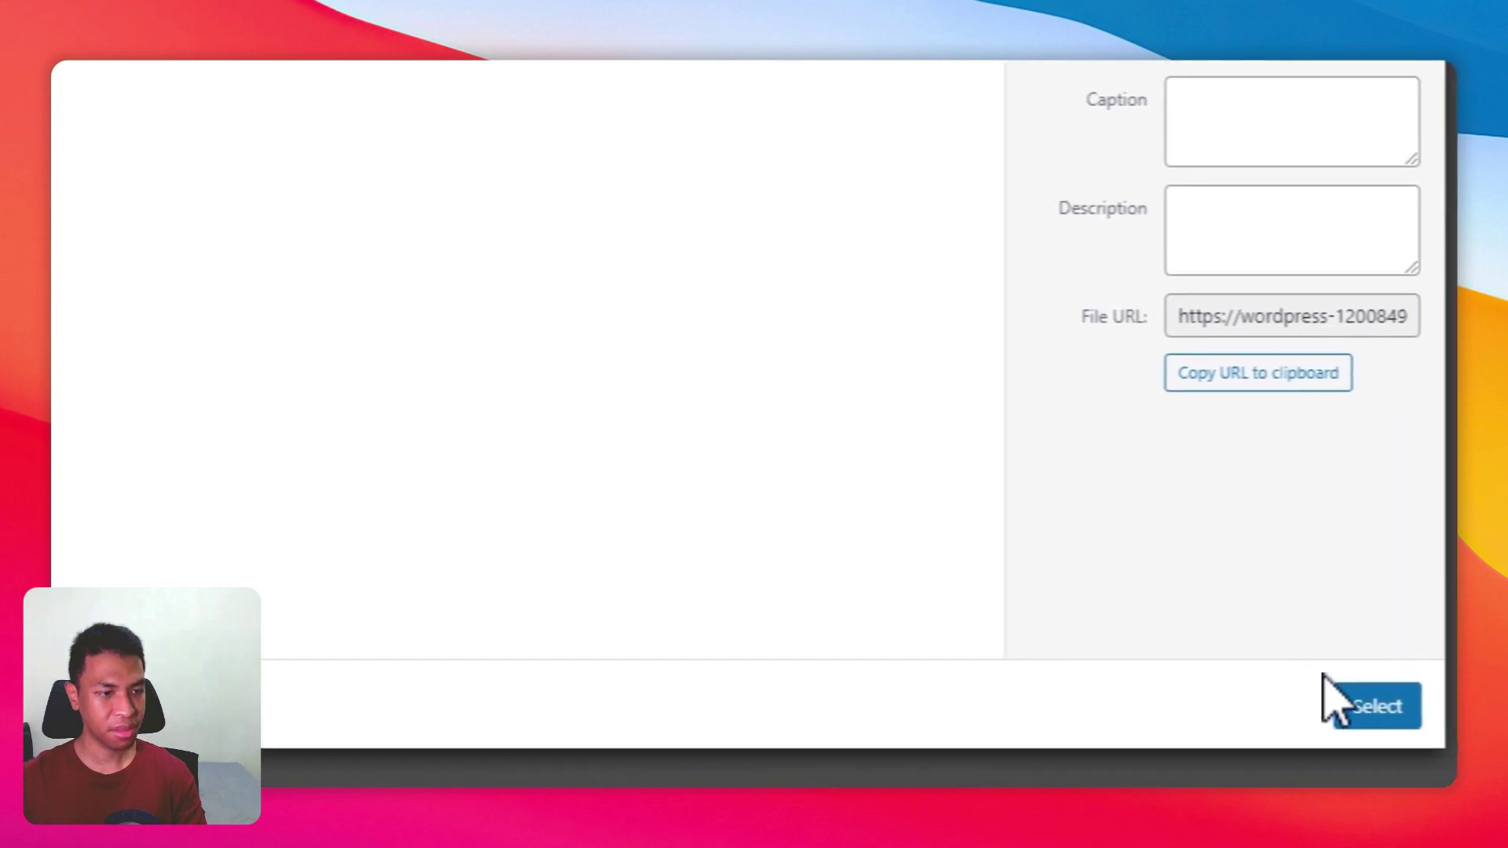
pyautogui.click(1352, 703)
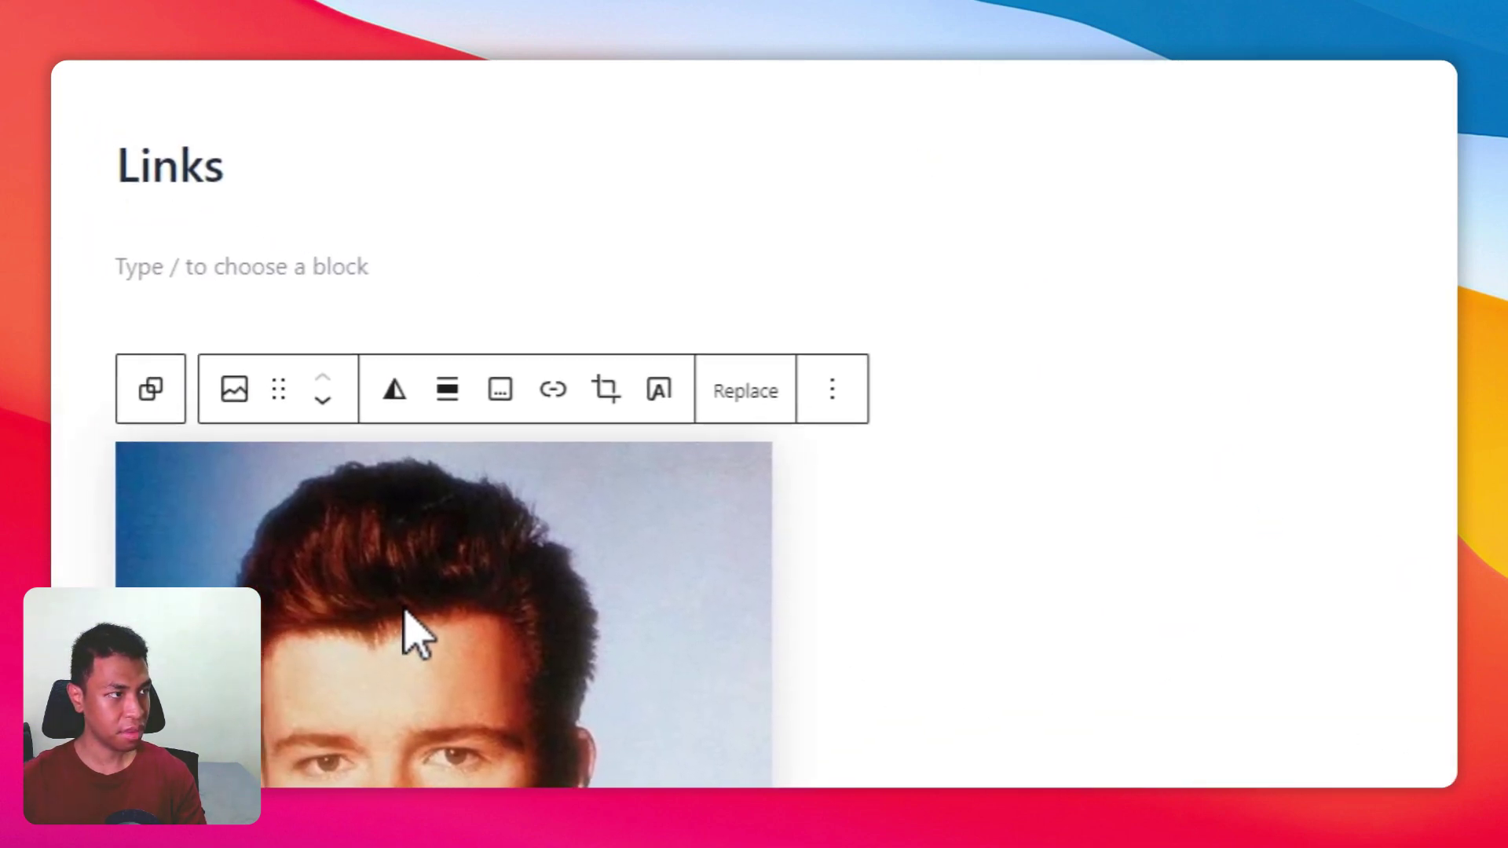
# Align the portrait image to the center and make it circular with a border radius of 50%.
pyautogui.click(452, 243)
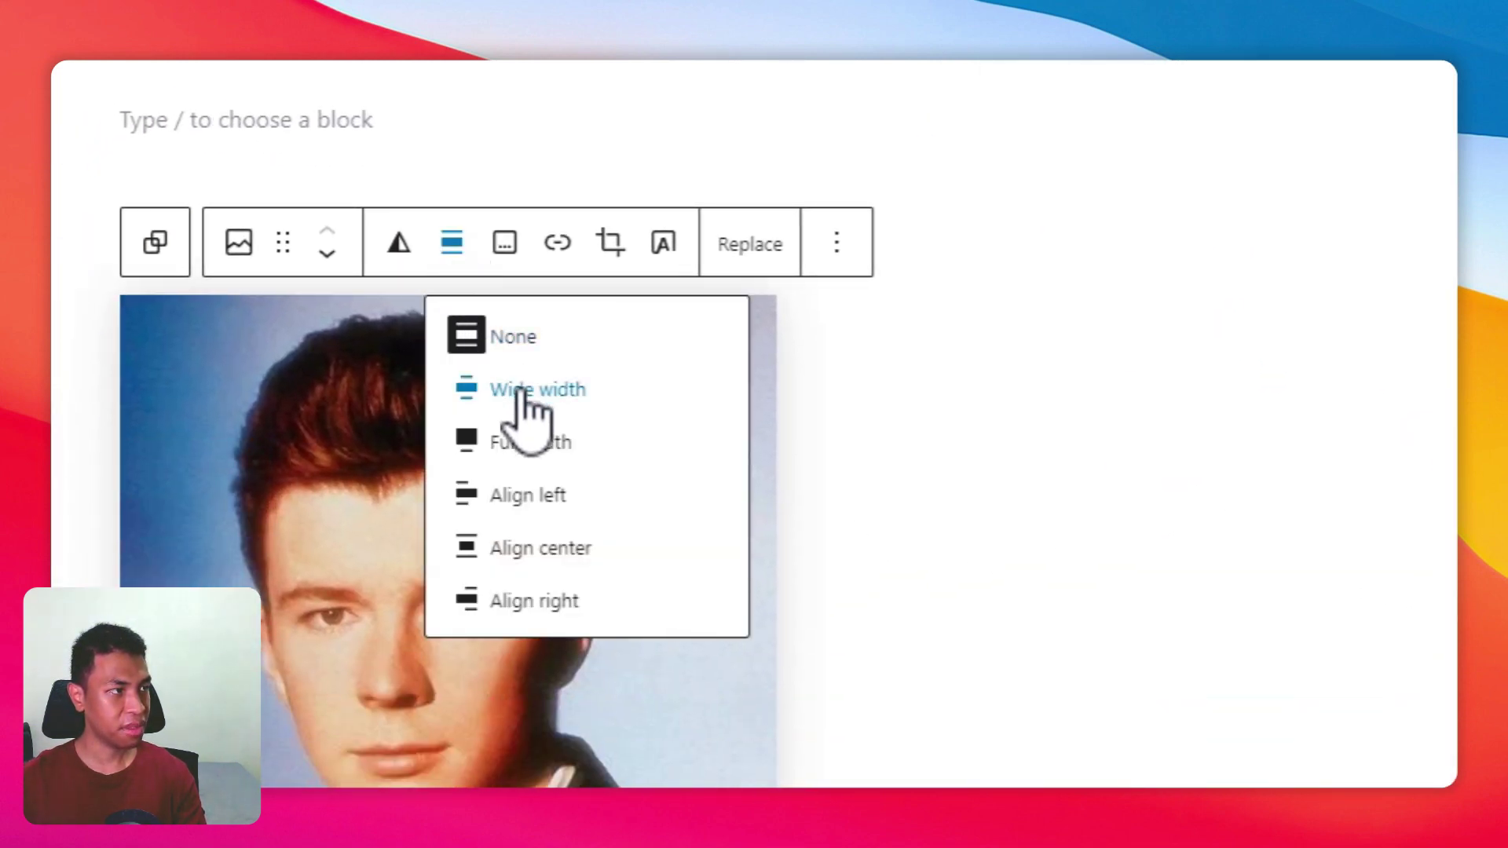
pyautogui.click(560, 553)
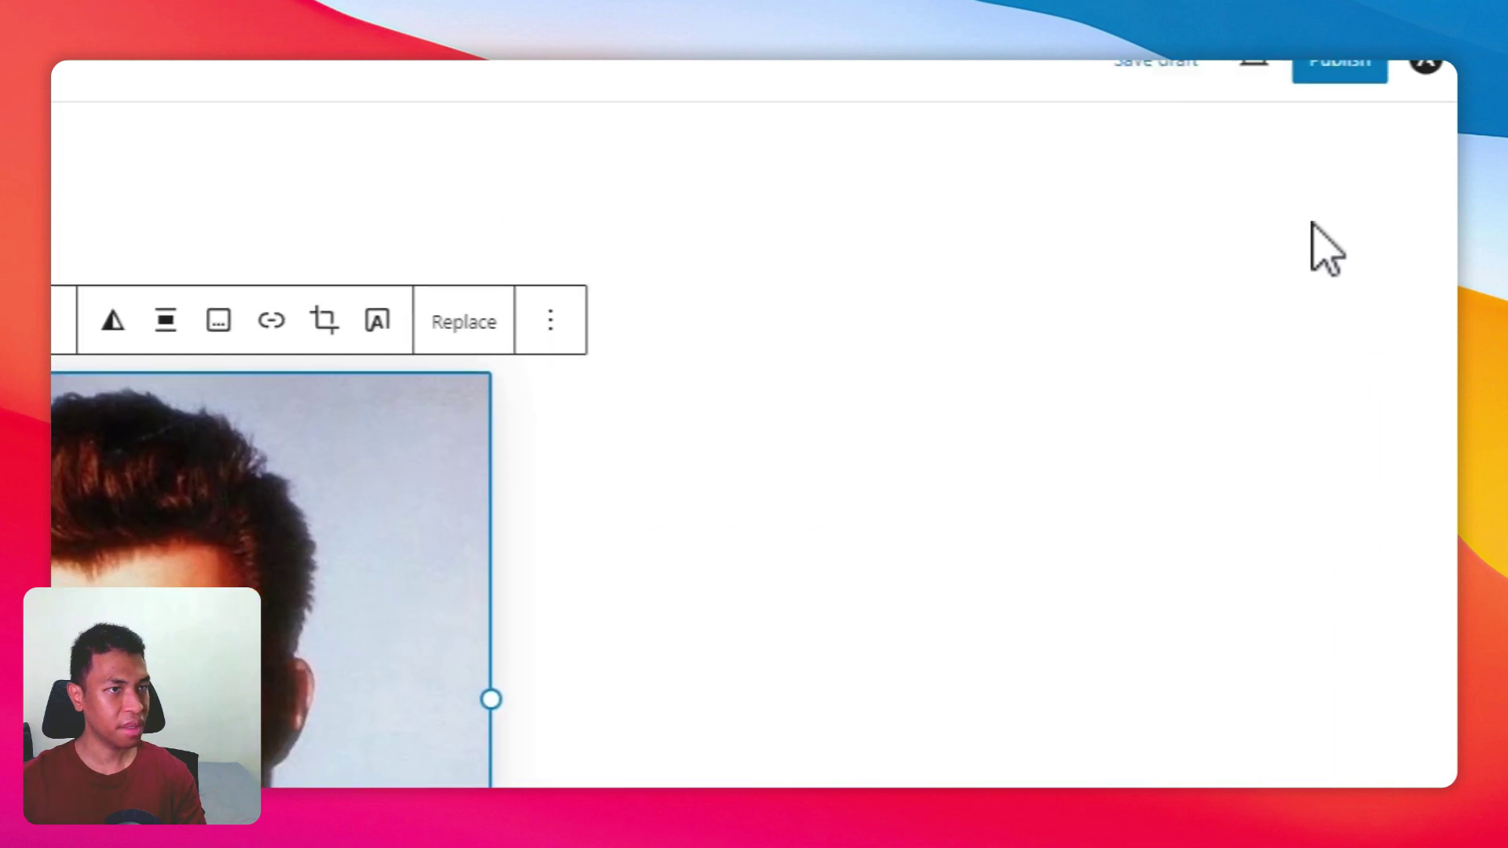
pyautogui.click(1364, 102)
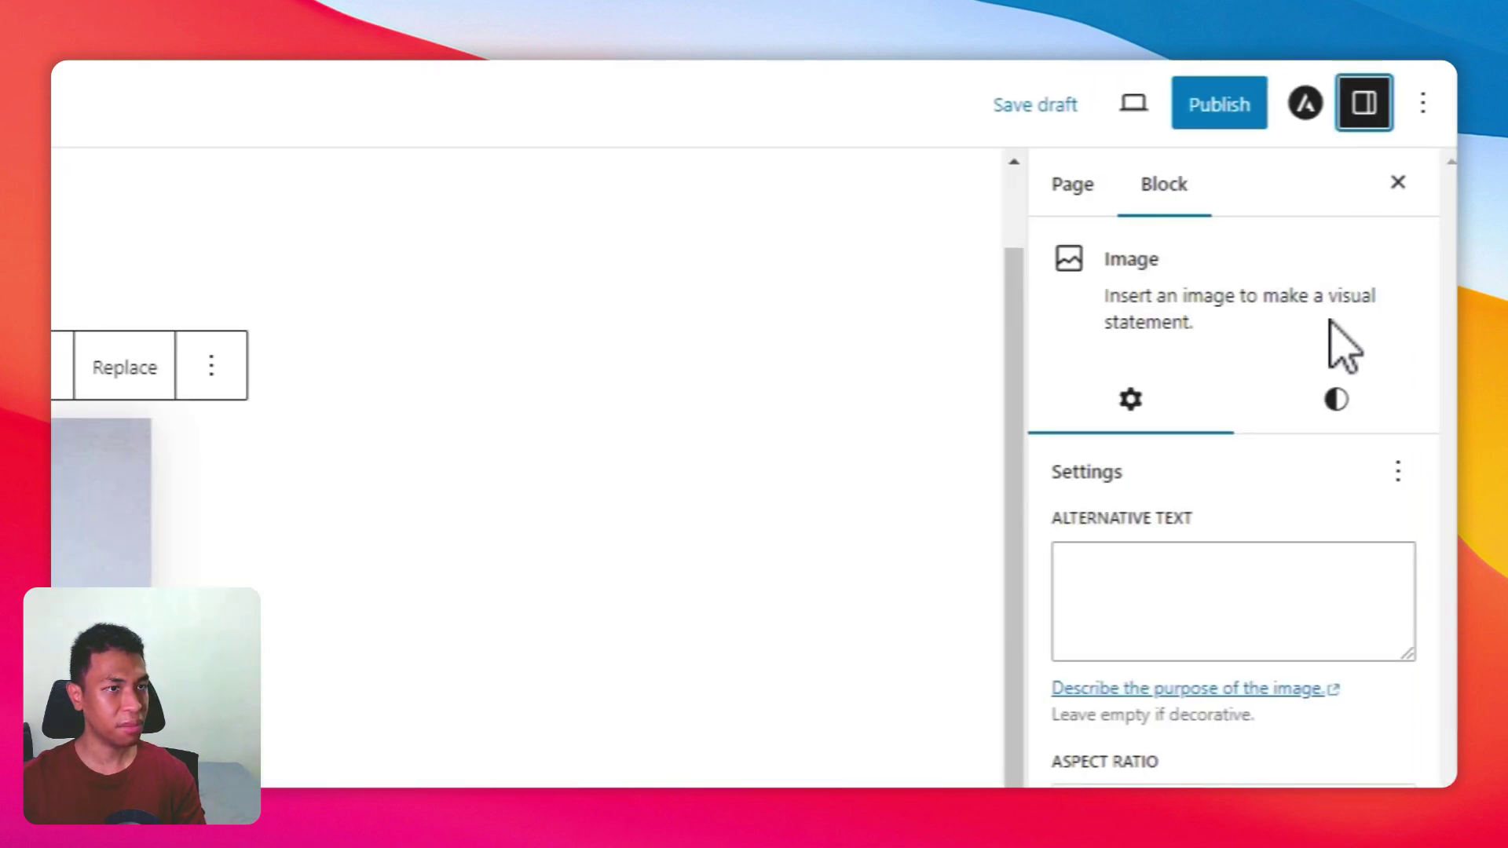
pyautogui.click(1336, 398)
pyautogui.click(1114, 256)
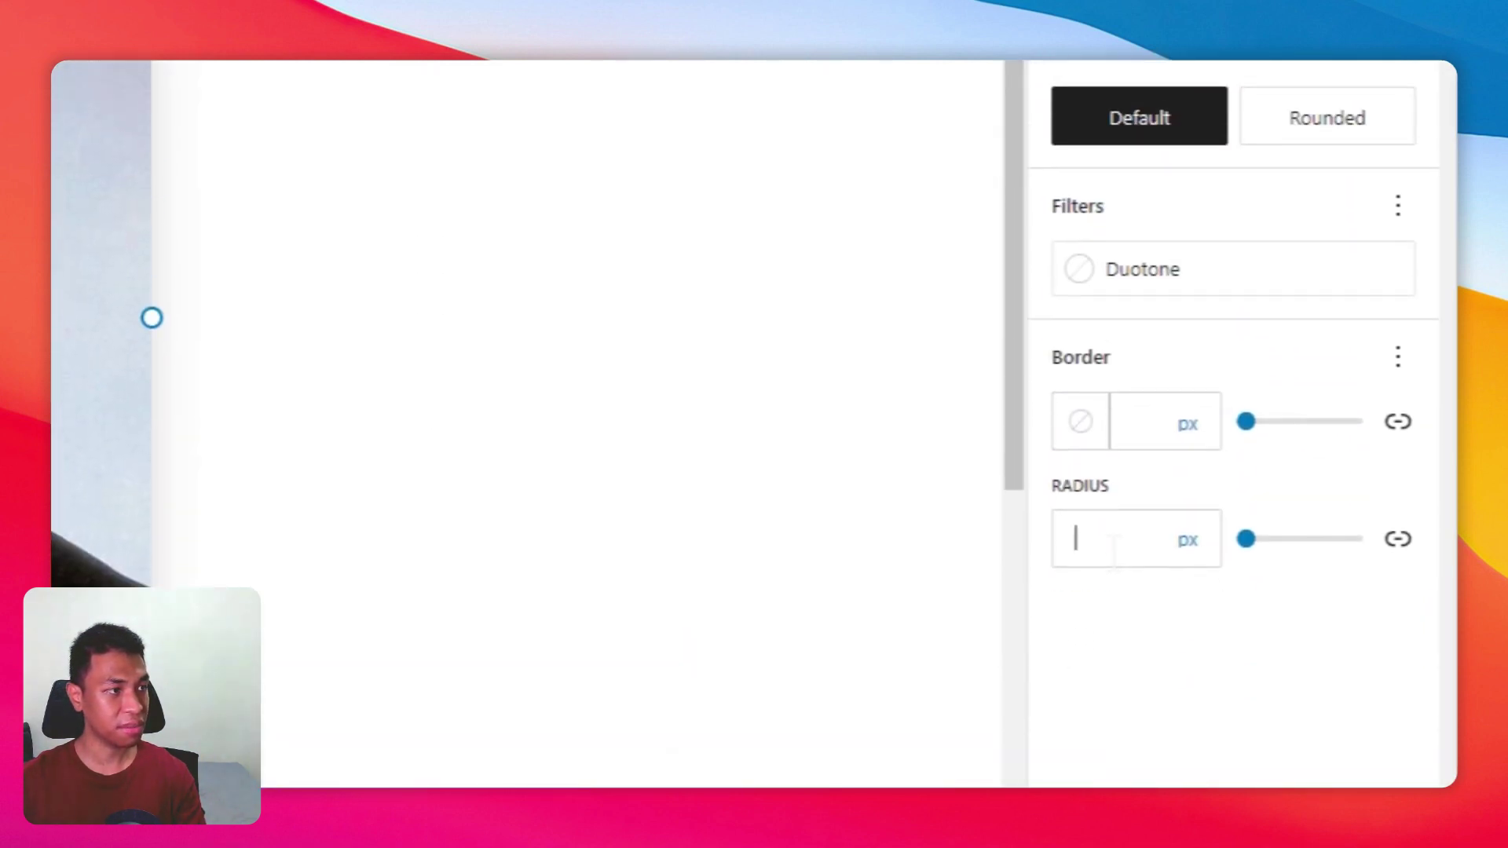
pyautogui.click(1187, 593)
pyautogui.click(1198, 638)
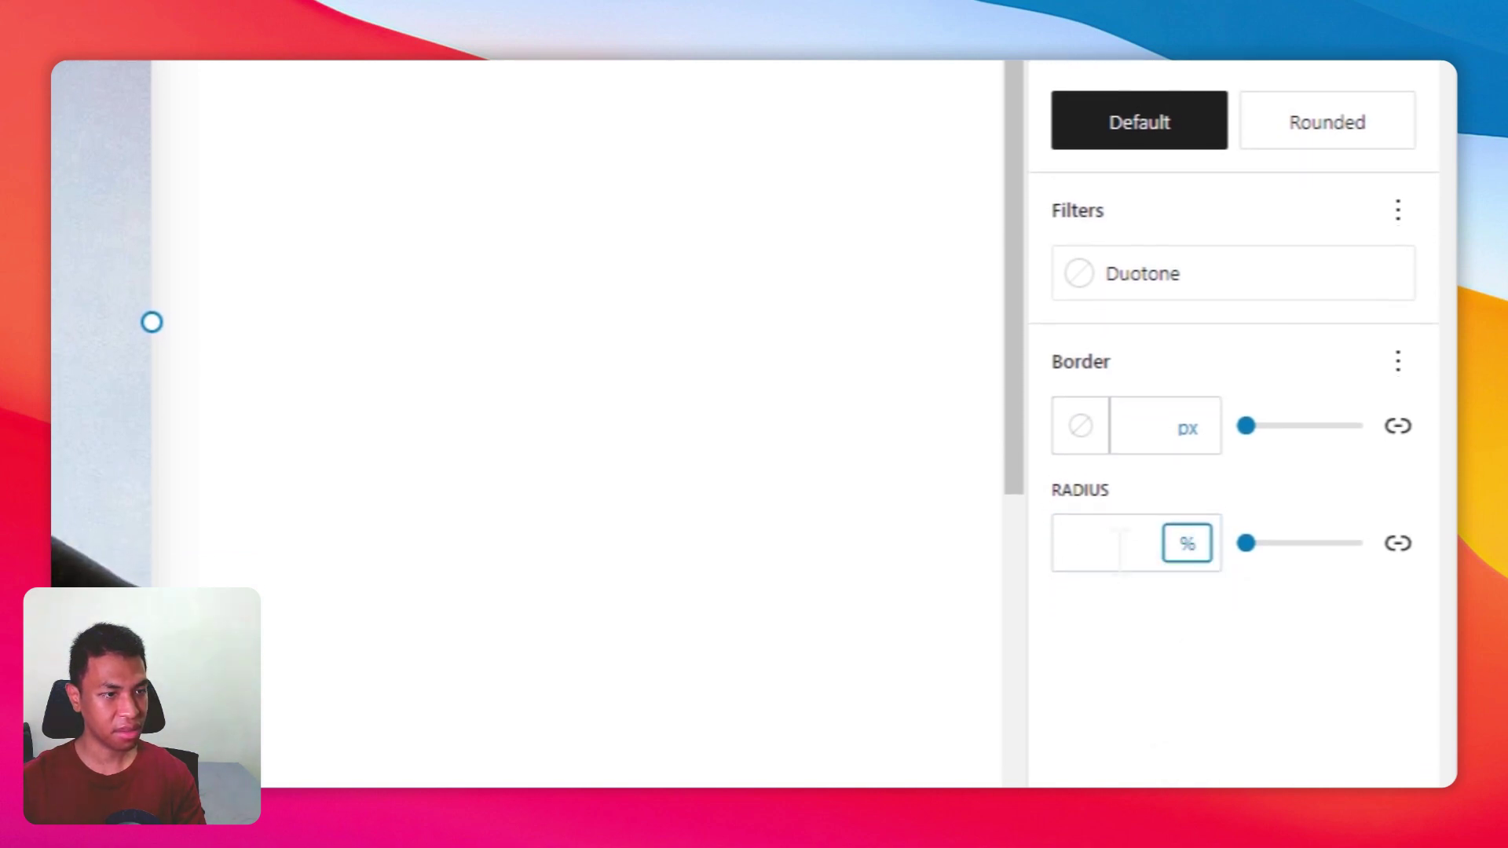
pyautogui.write('50')
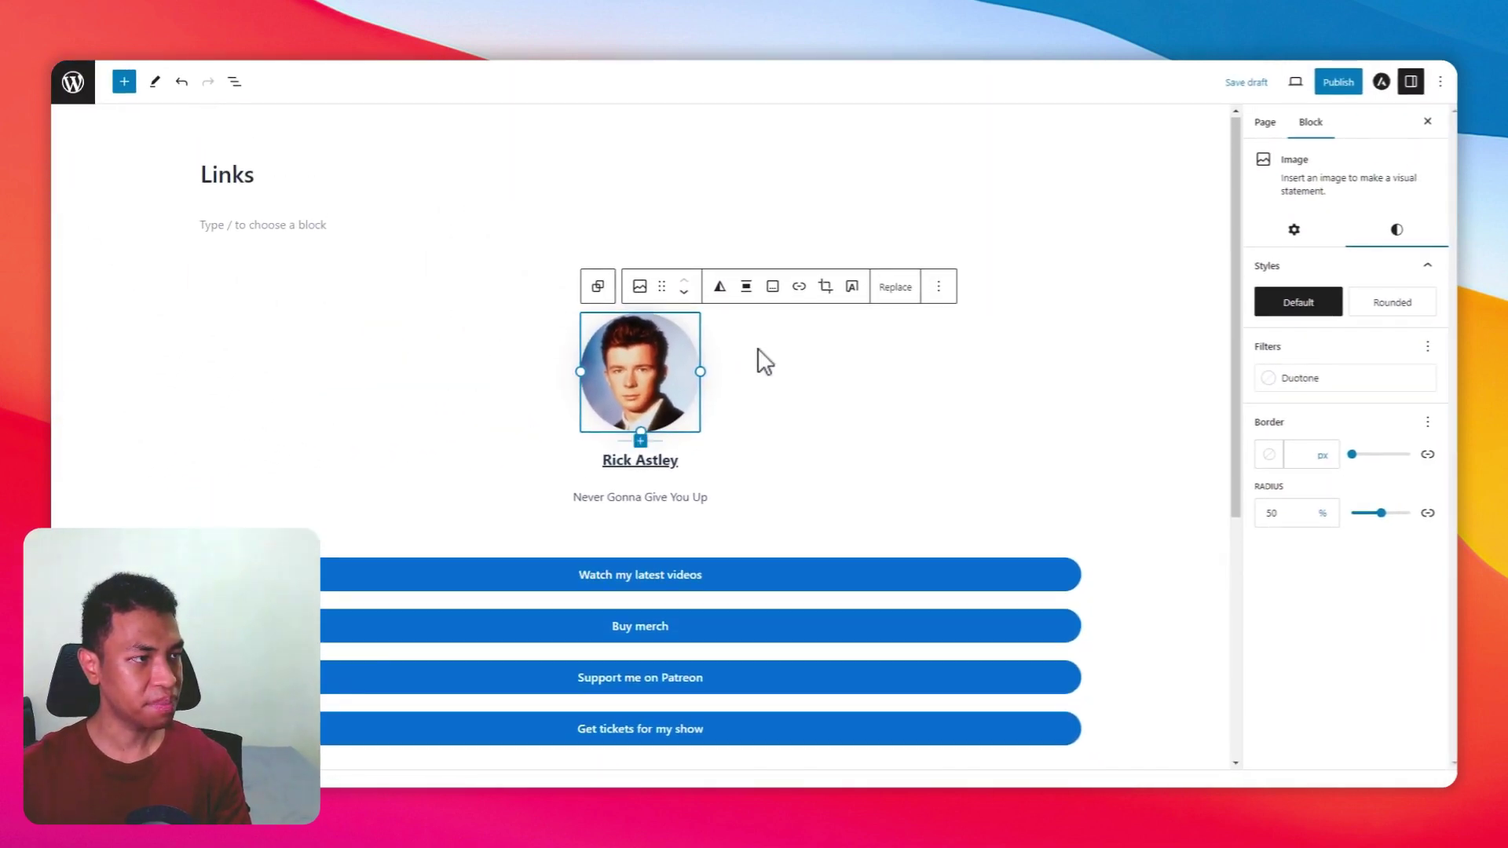
pyautogui.click(369, 223)
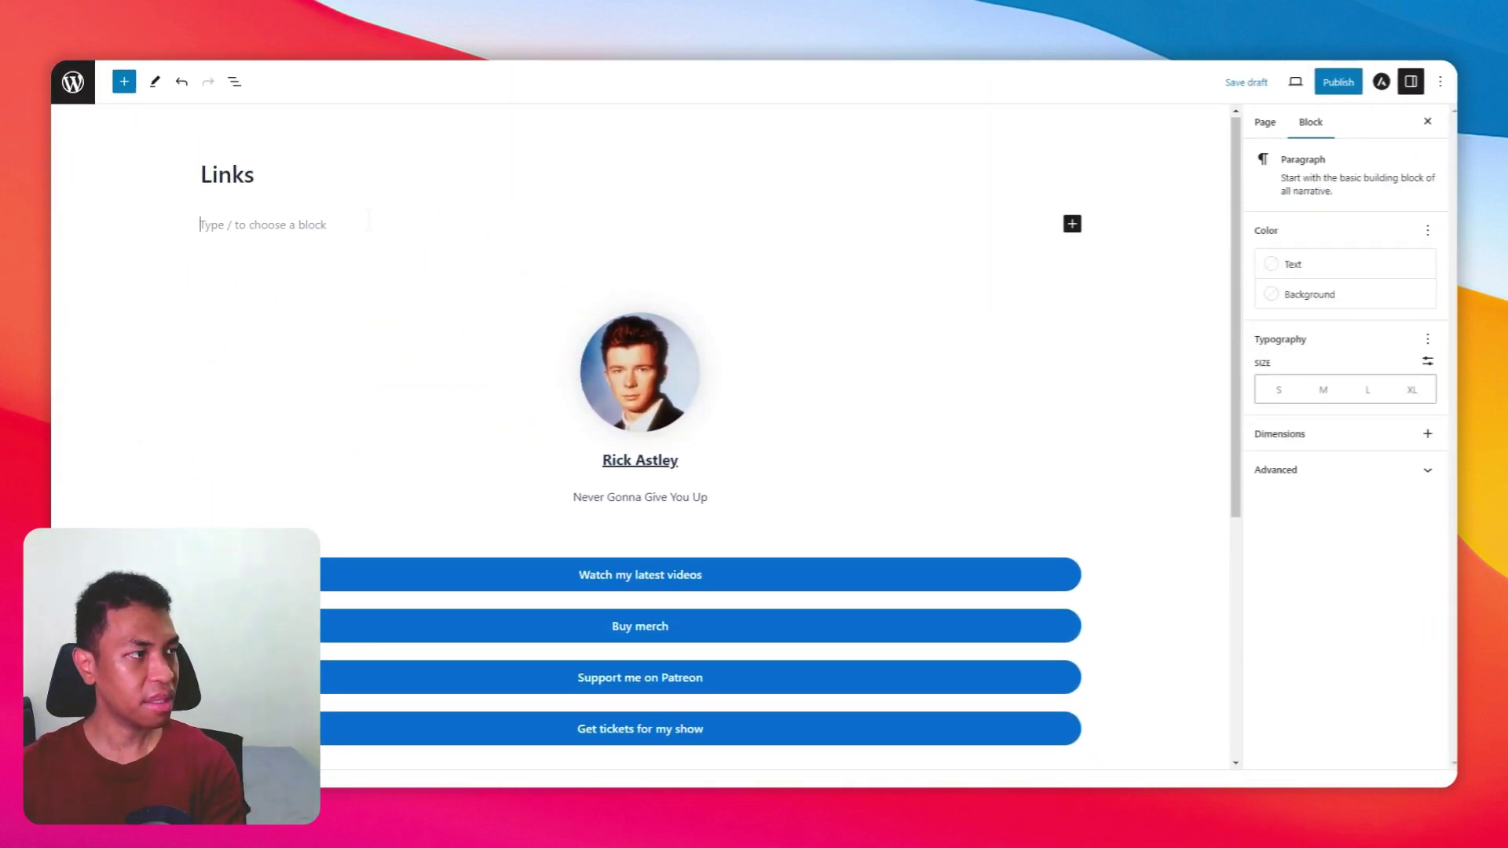
pyautogui.click(404, 239)
# Change the label of the "Watch my latest videos" button to "Watch my video".
pyautogui.scroll(-5, 695, 349)
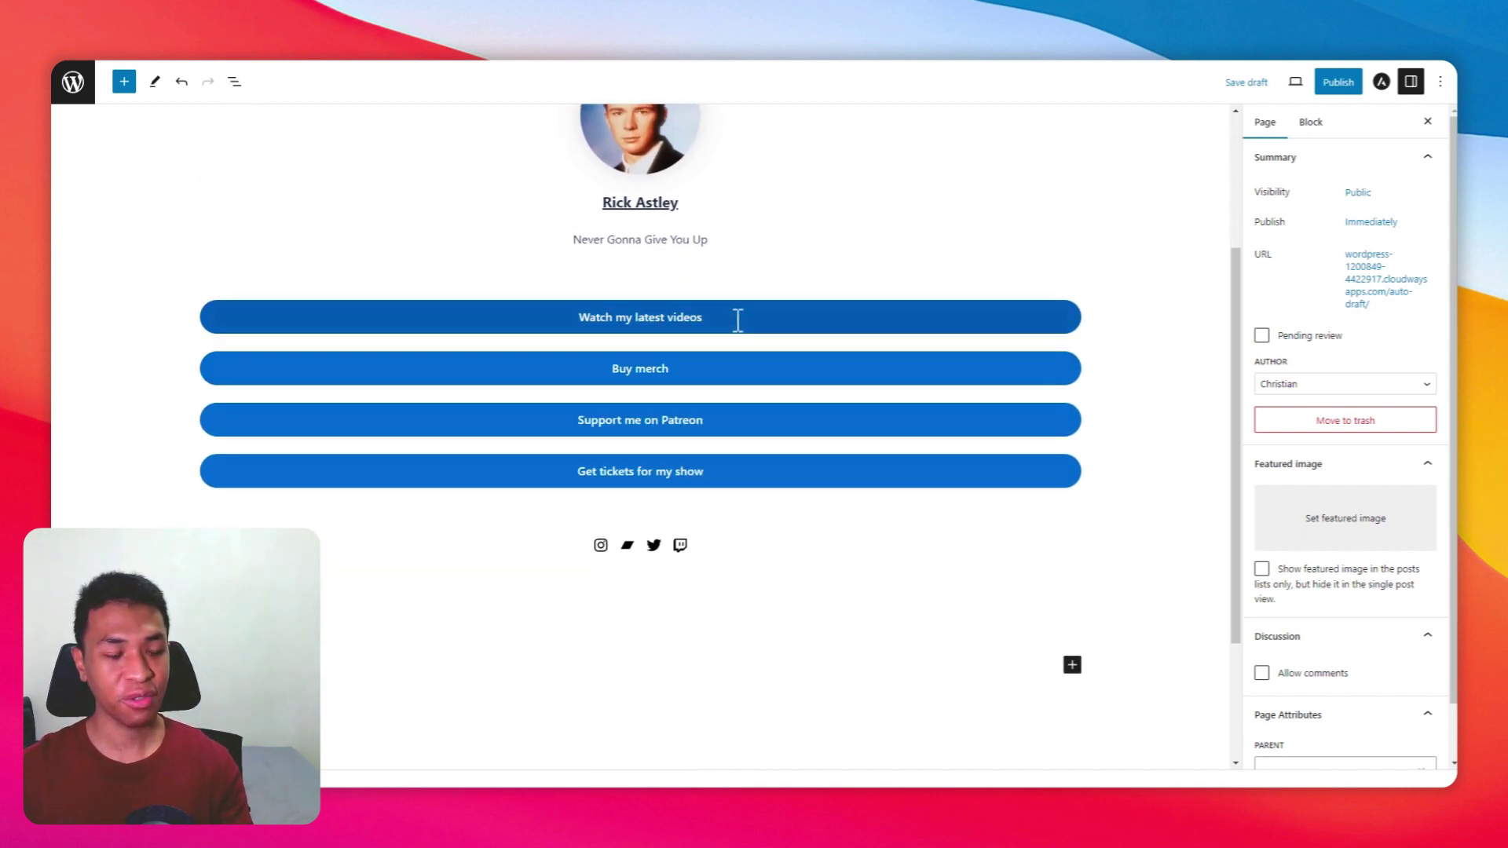
pyautogui.click(738, 319)
pyautogui.press('BackSpace')
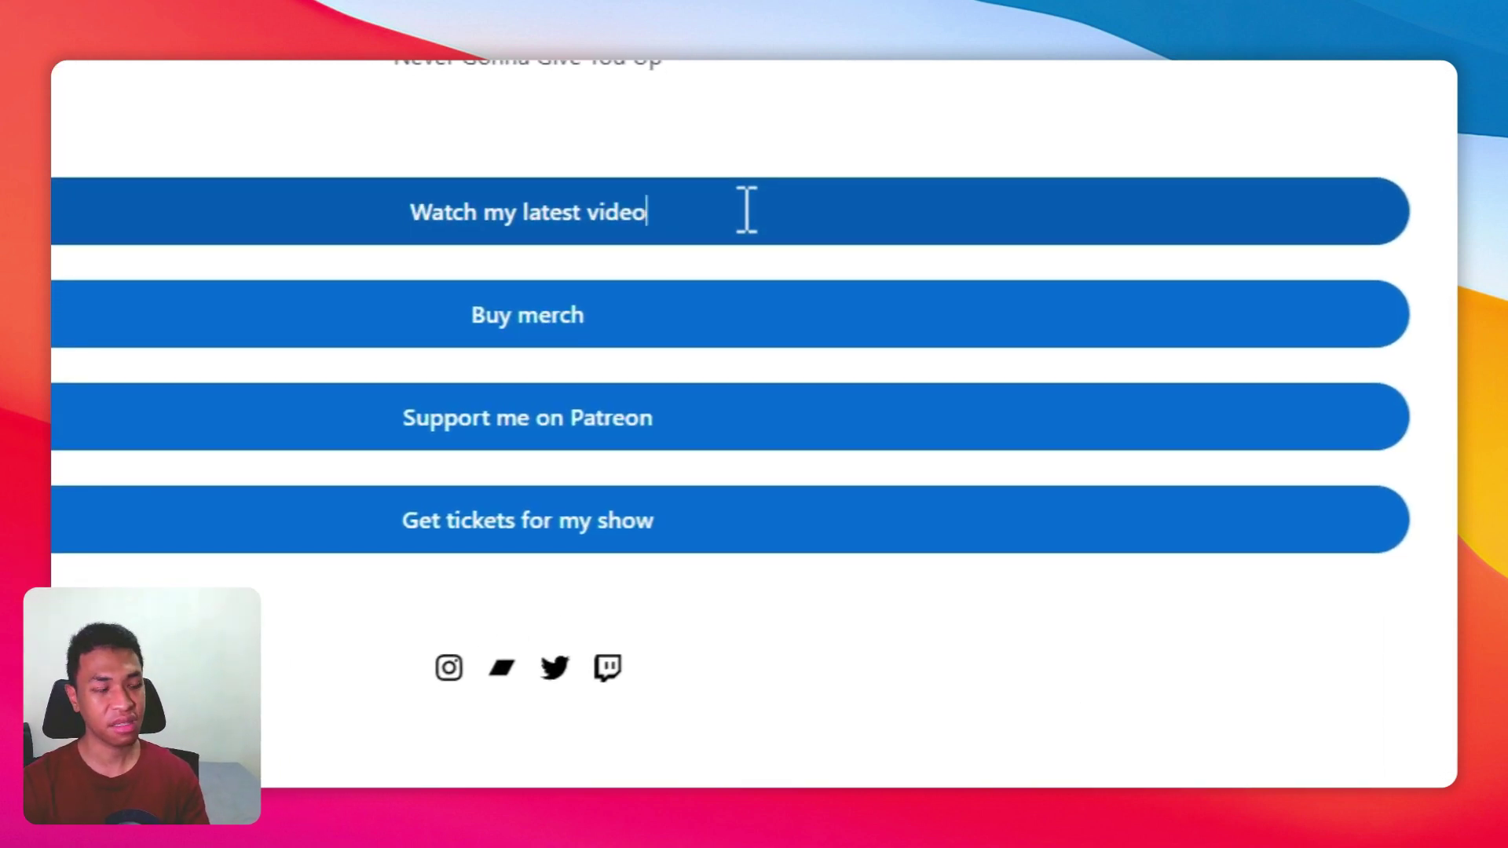
pyautogui.hotkey('shift', 'alt', 'Left')
pyautogui.hotkey('shift', 'alt', 'Left')
pyautogui.hotkey('shift', 'alt', 'Left')
pyautogui.write('video')
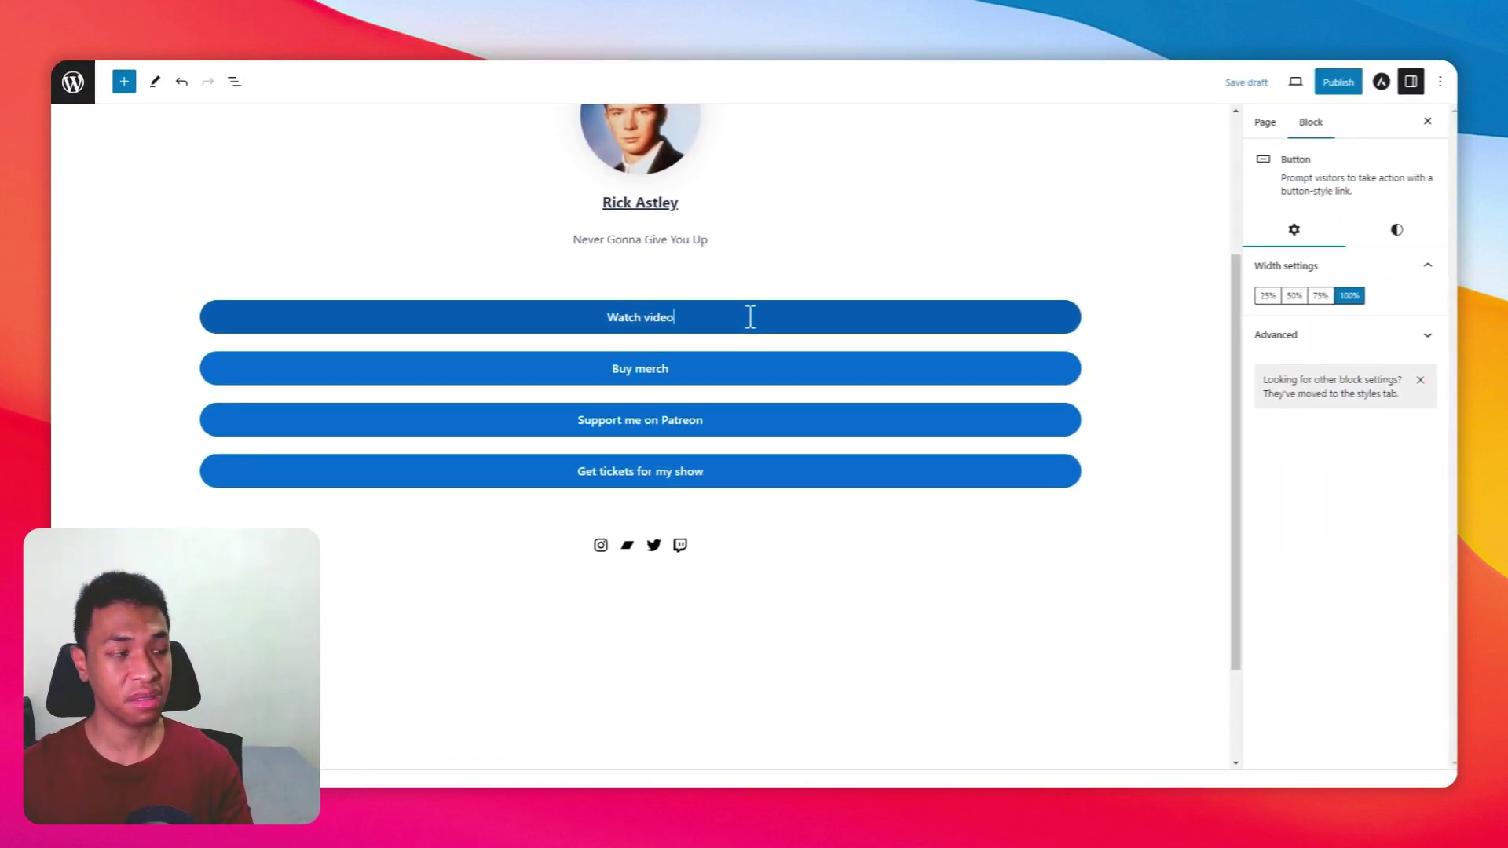
pyautogui.hotkey('shift', 'alt', 'Left')
pyautogui.write('my video')
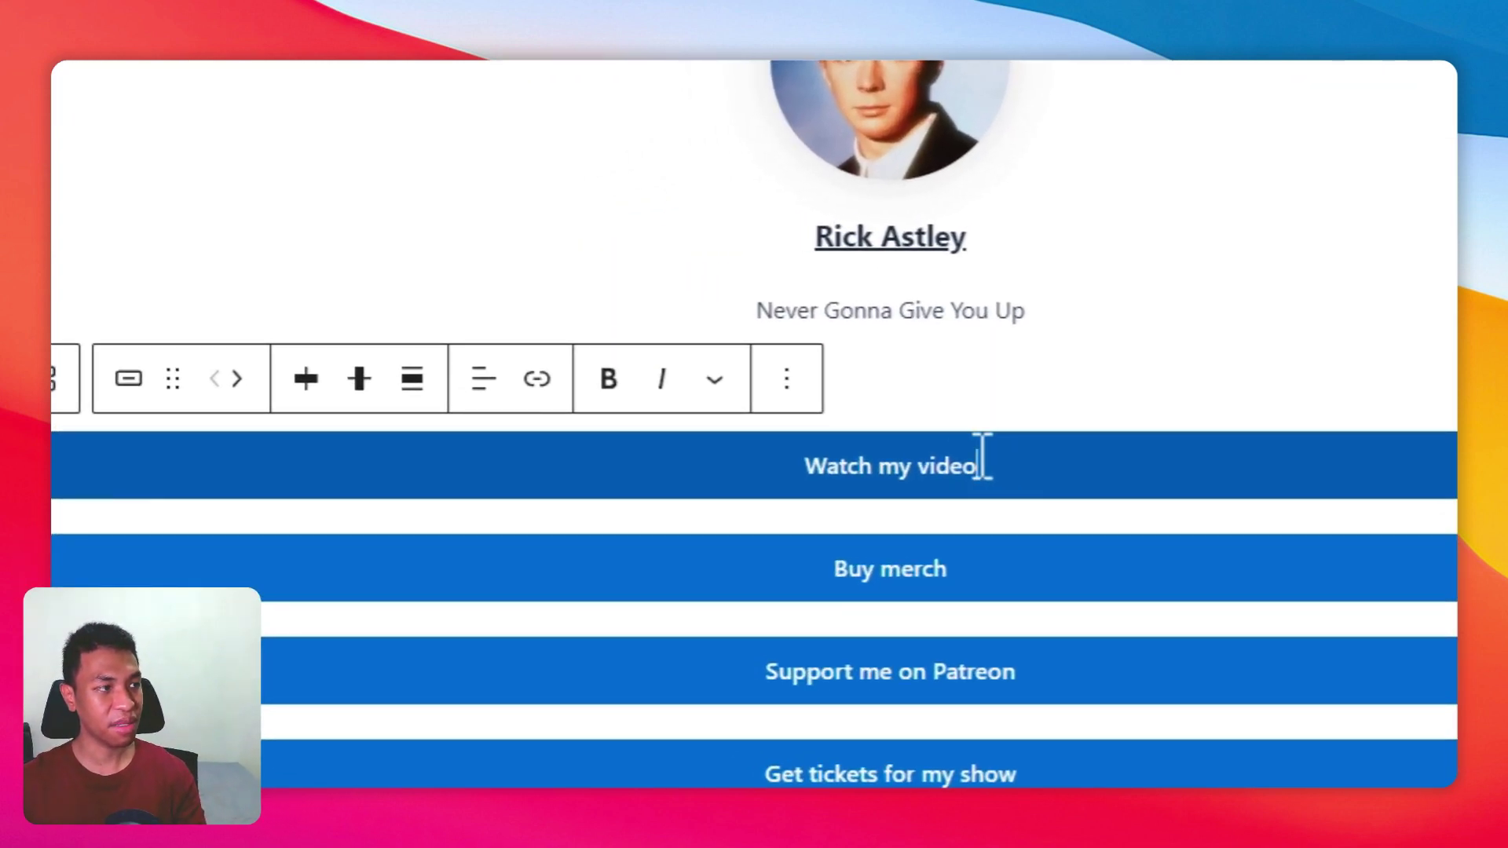
pyautogui.click(505, 338)
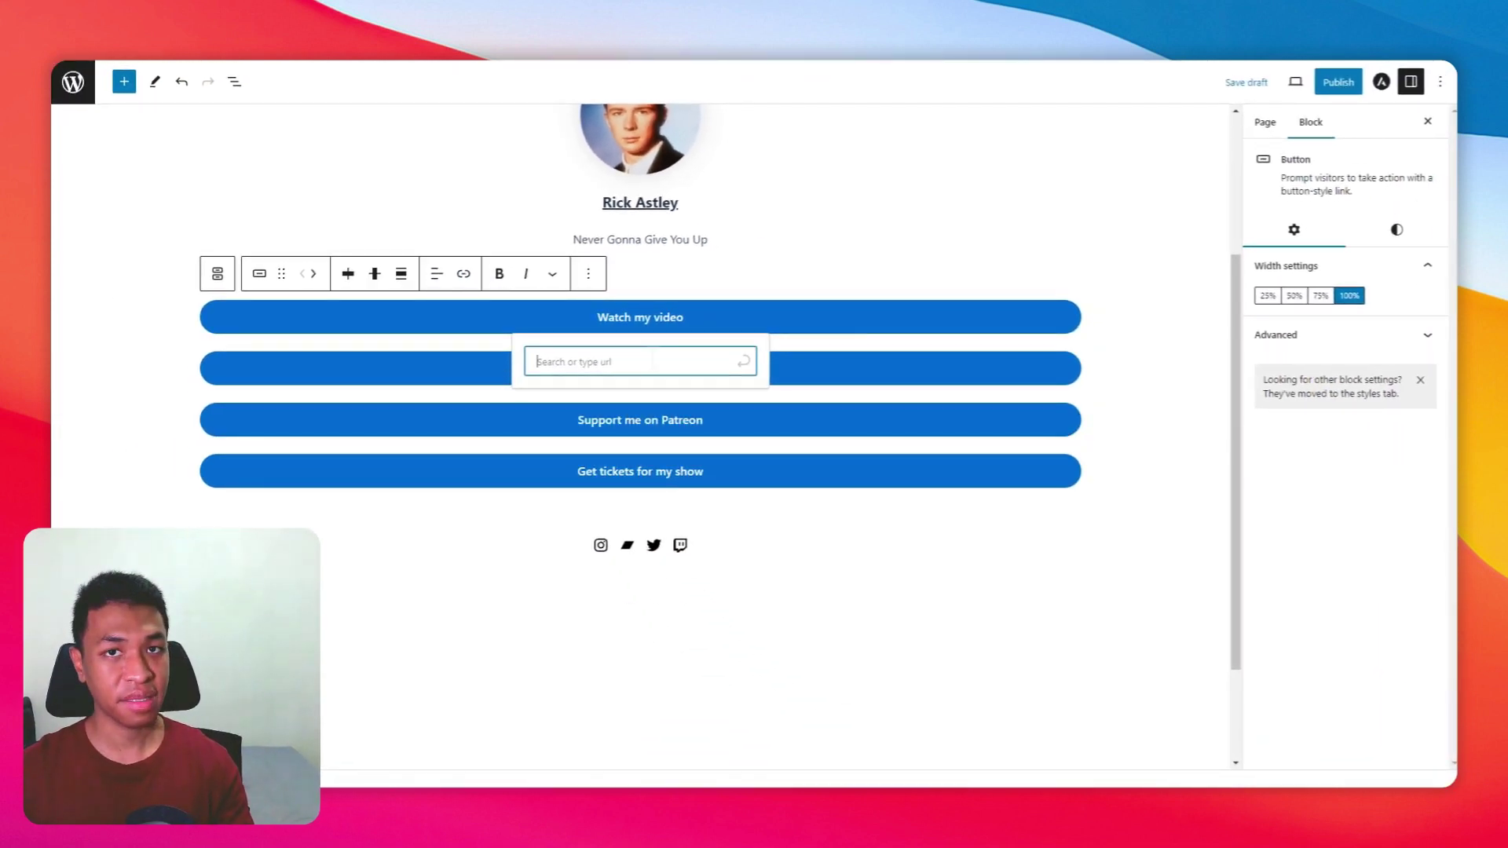
pyautogui.write('https://www.youtube.com/watch?v=dQw4w9WgXcQ')
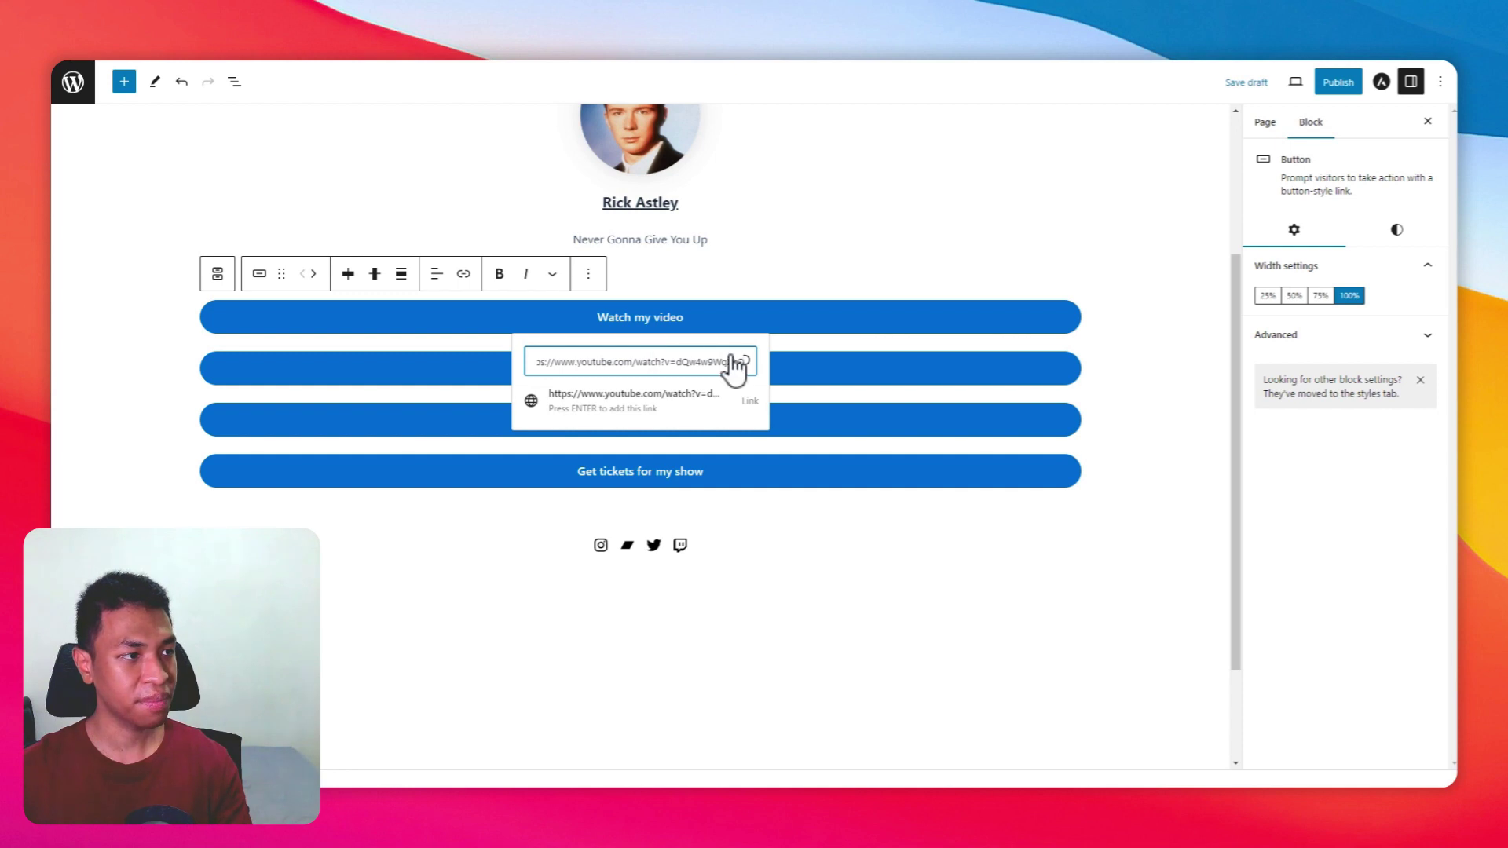
pyautogui.click(743, 362)
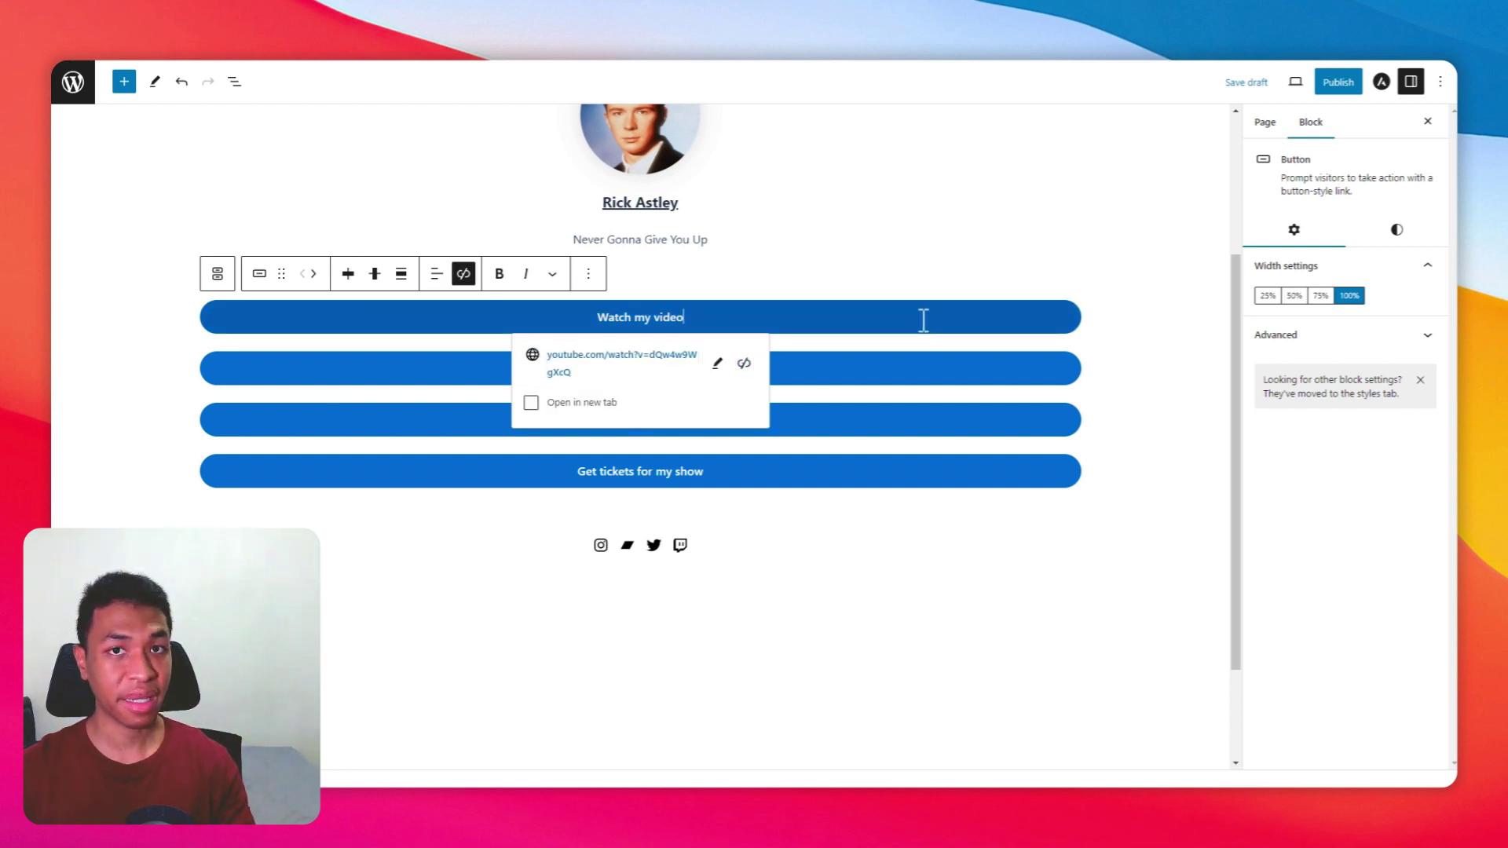
# Keep the Fill style on the "Watch my video" button and set its background color to Vivid red.
pyautogui.click(1398, 233)
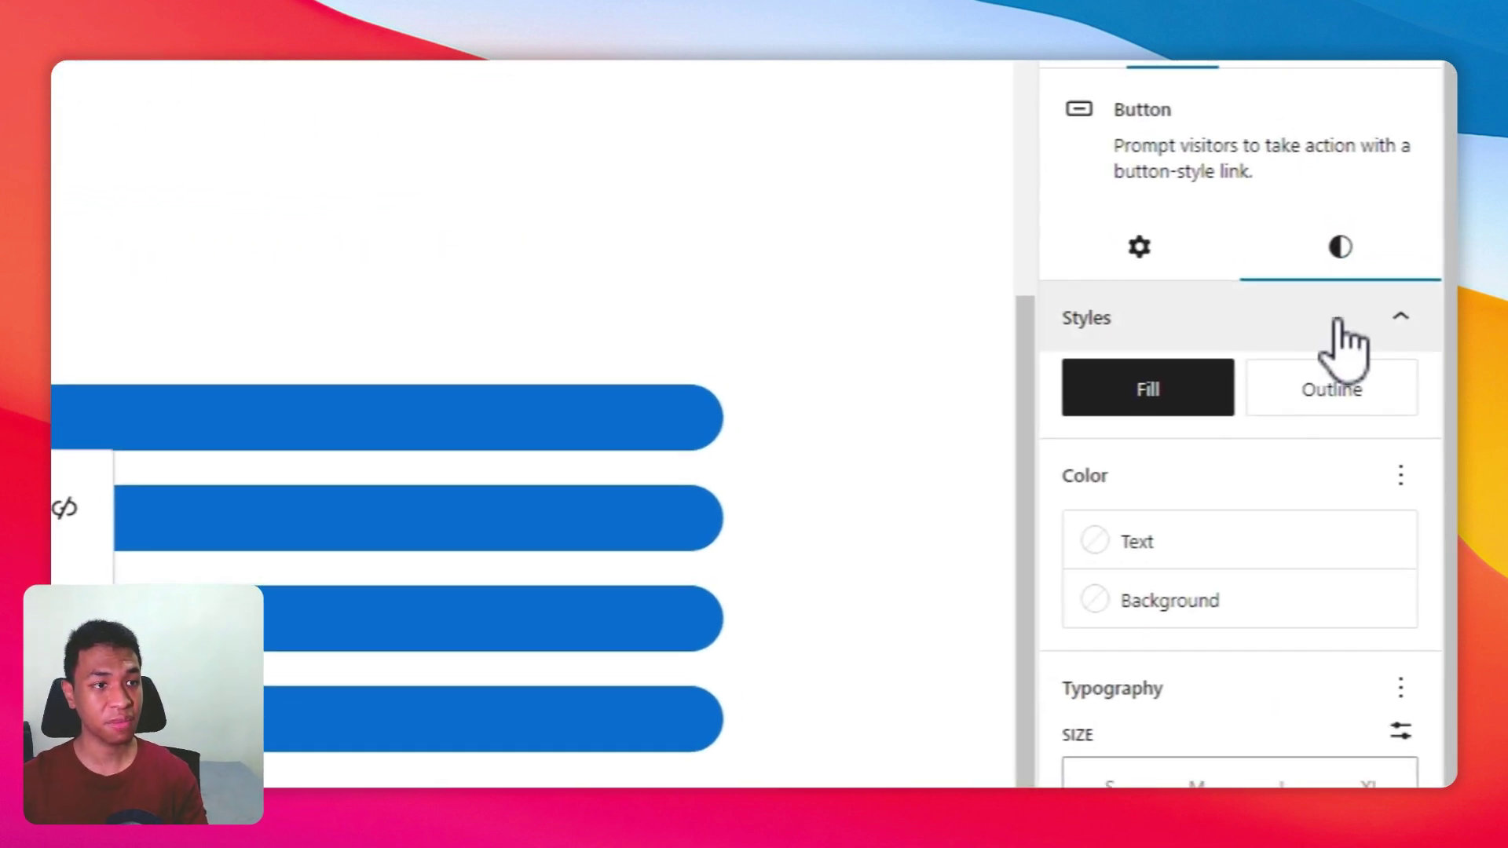
pyautogui.click(1294, 420)
pyautogui.click(1163, 410)
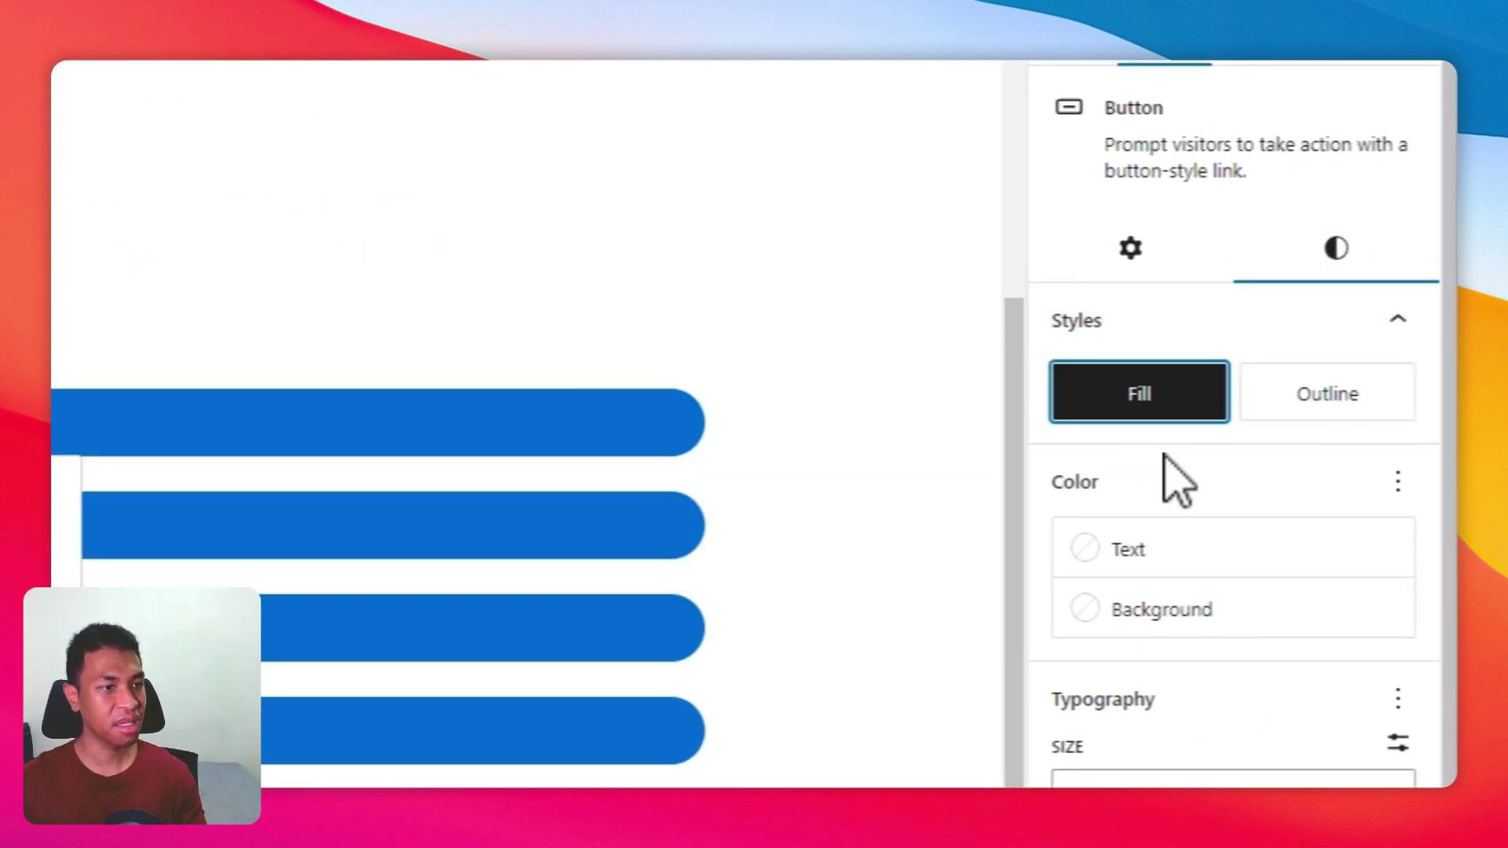
pyautogui.click(1178, 610)
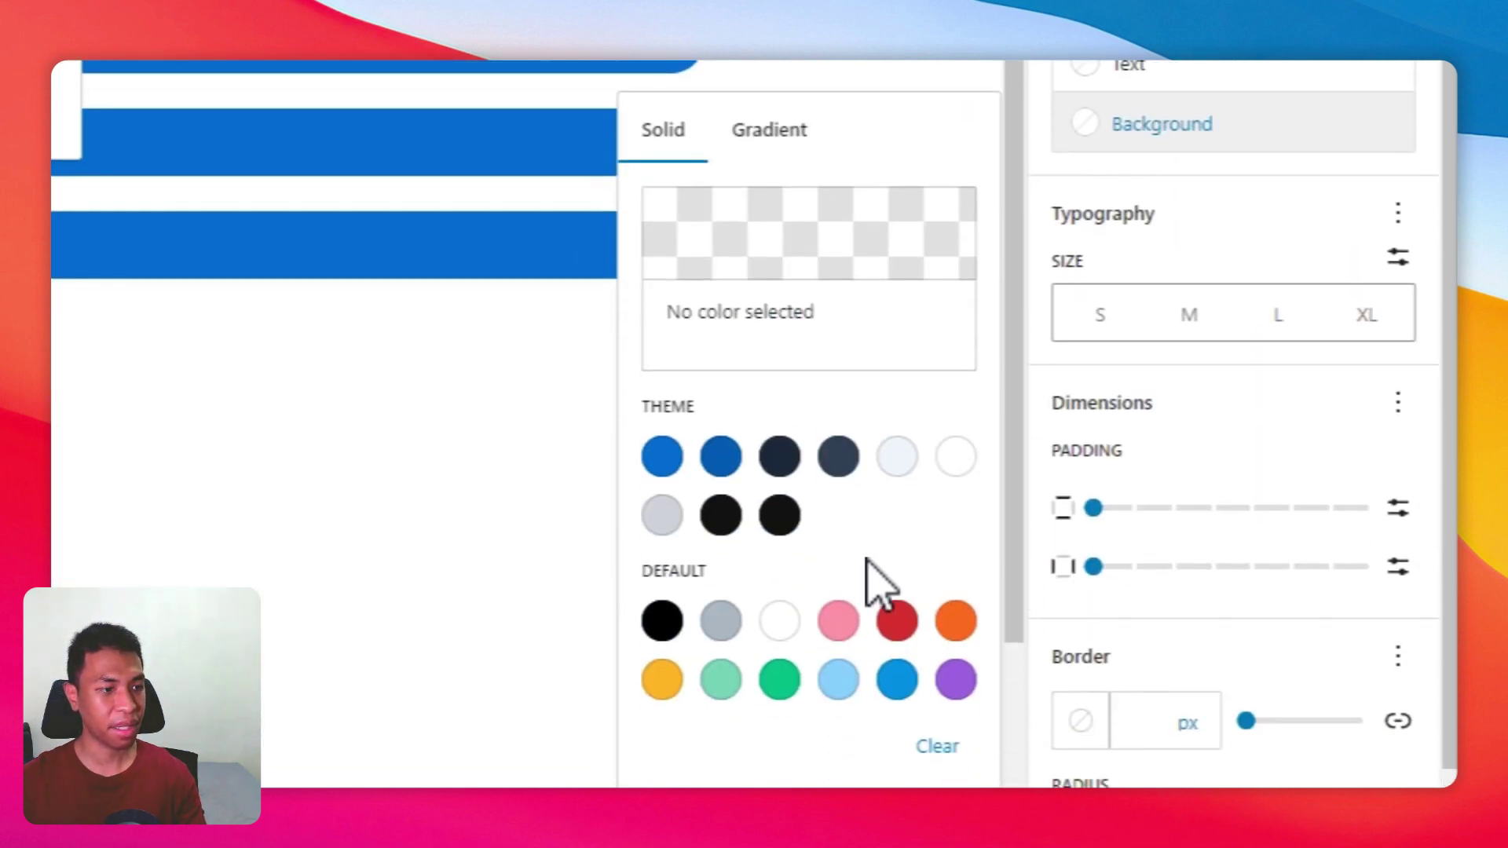
pyautogui.click(899, 619)
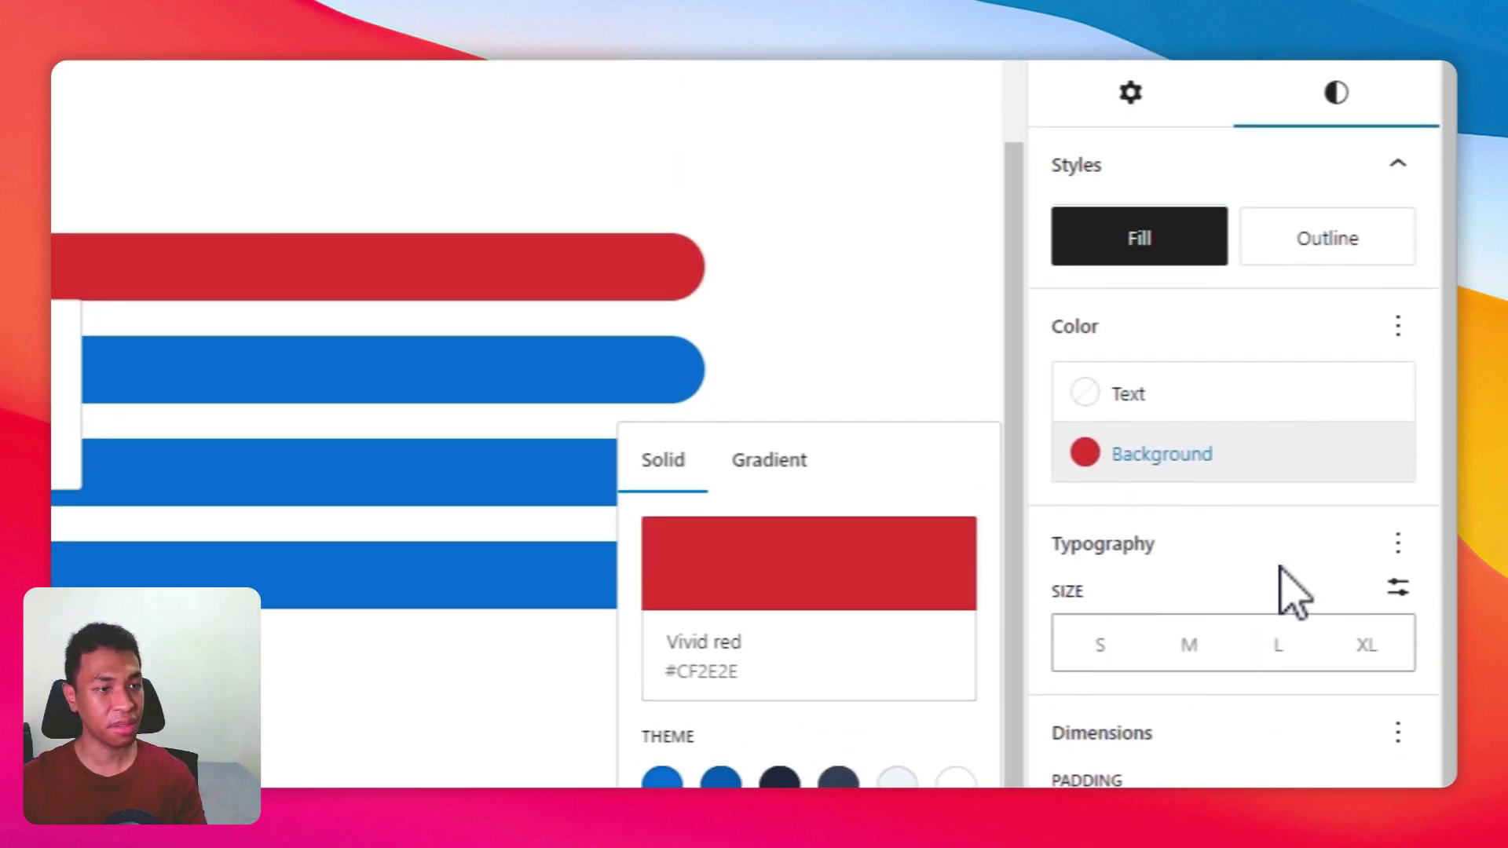
pyautogui.click(1292, 259)
pyautogui.scroll(-1, 1292, 621)
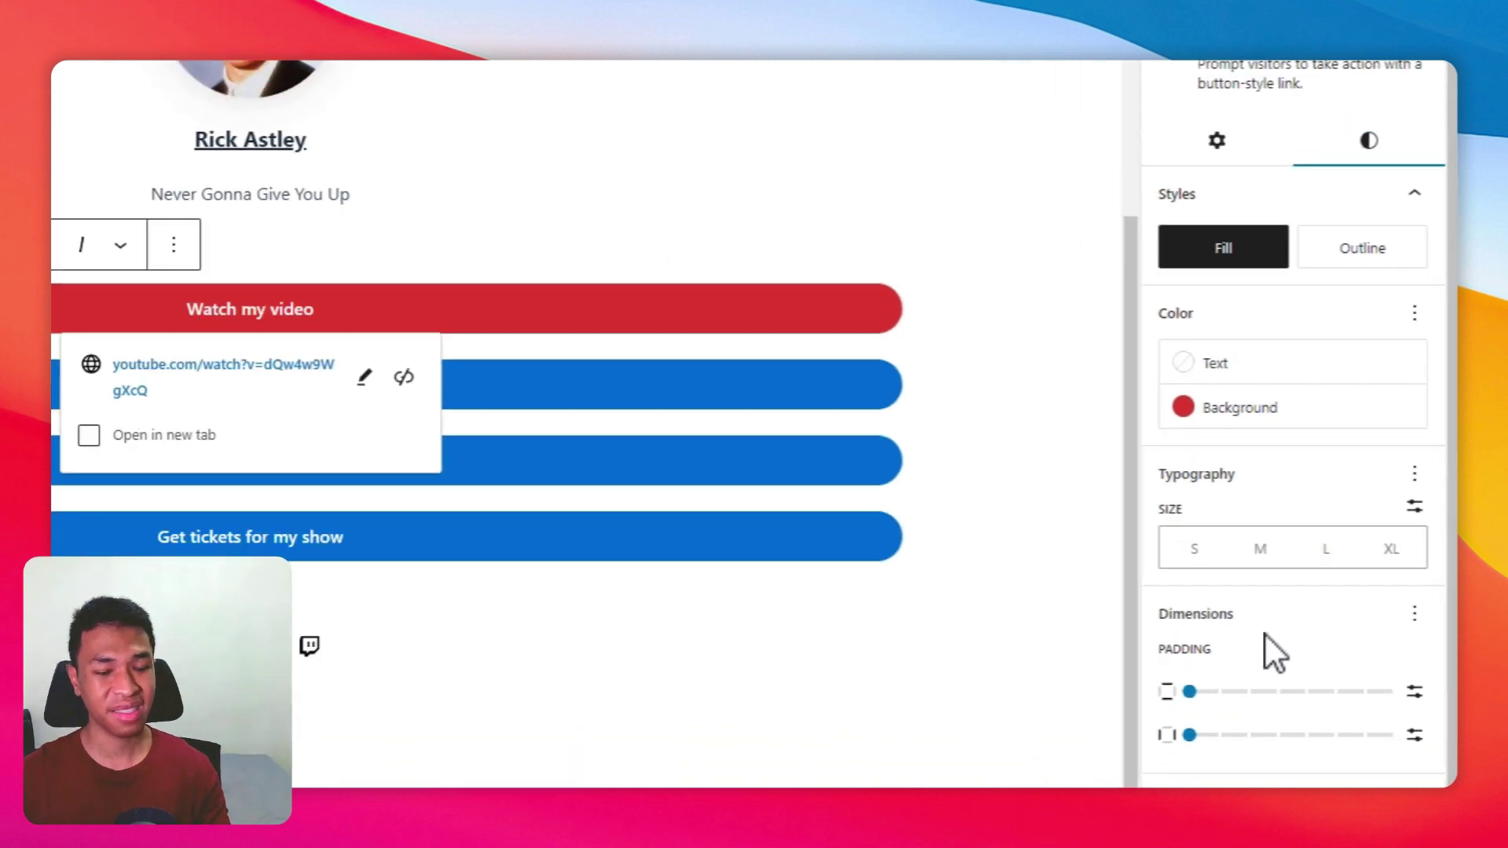
pyautogui.click(1269, 683)
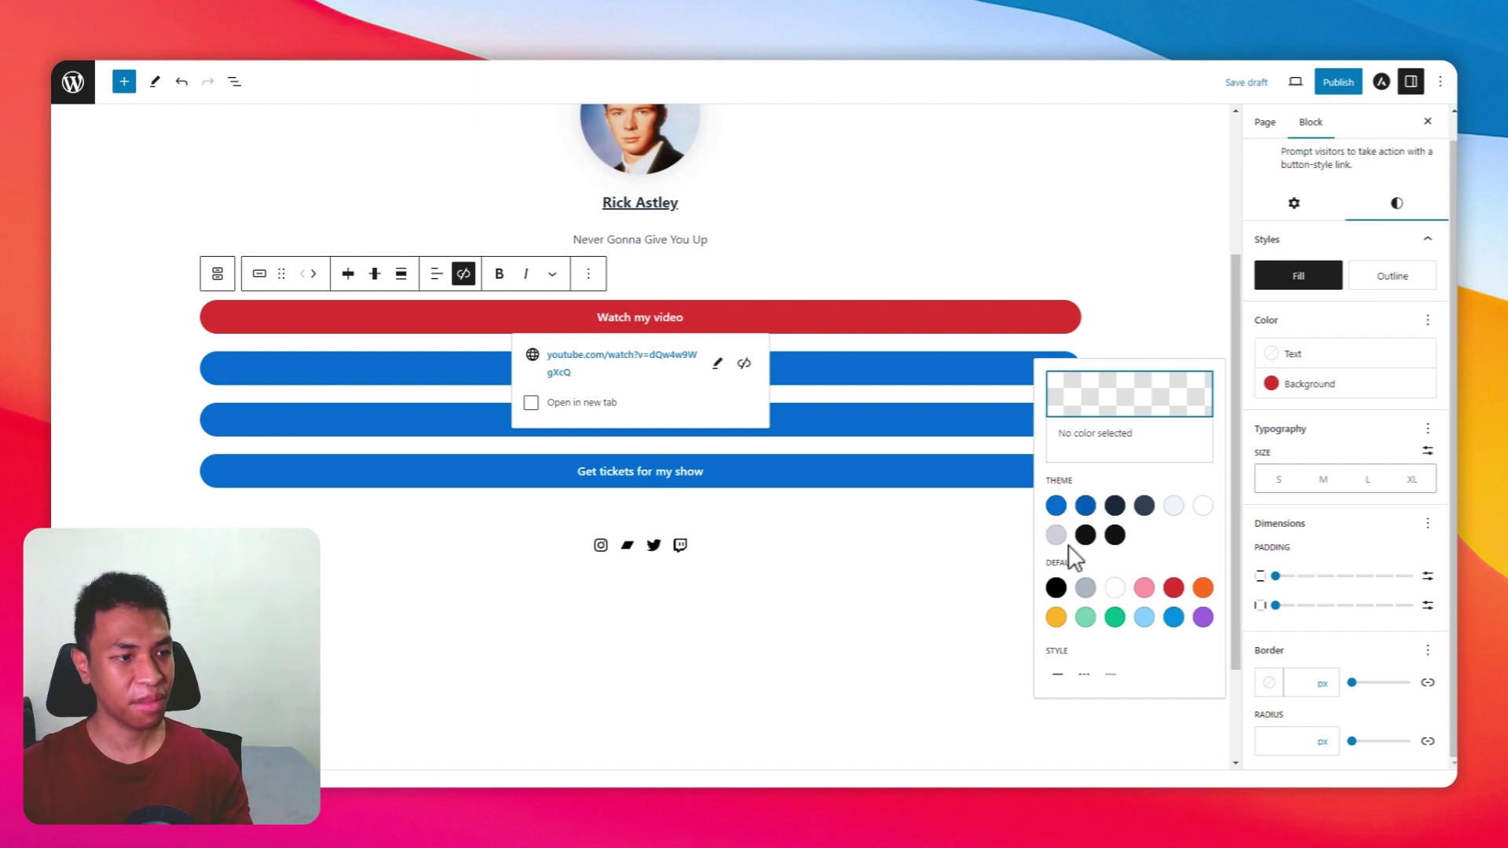
pyautogui.click(1056, 505)
pyautogui.click(1129, 684)
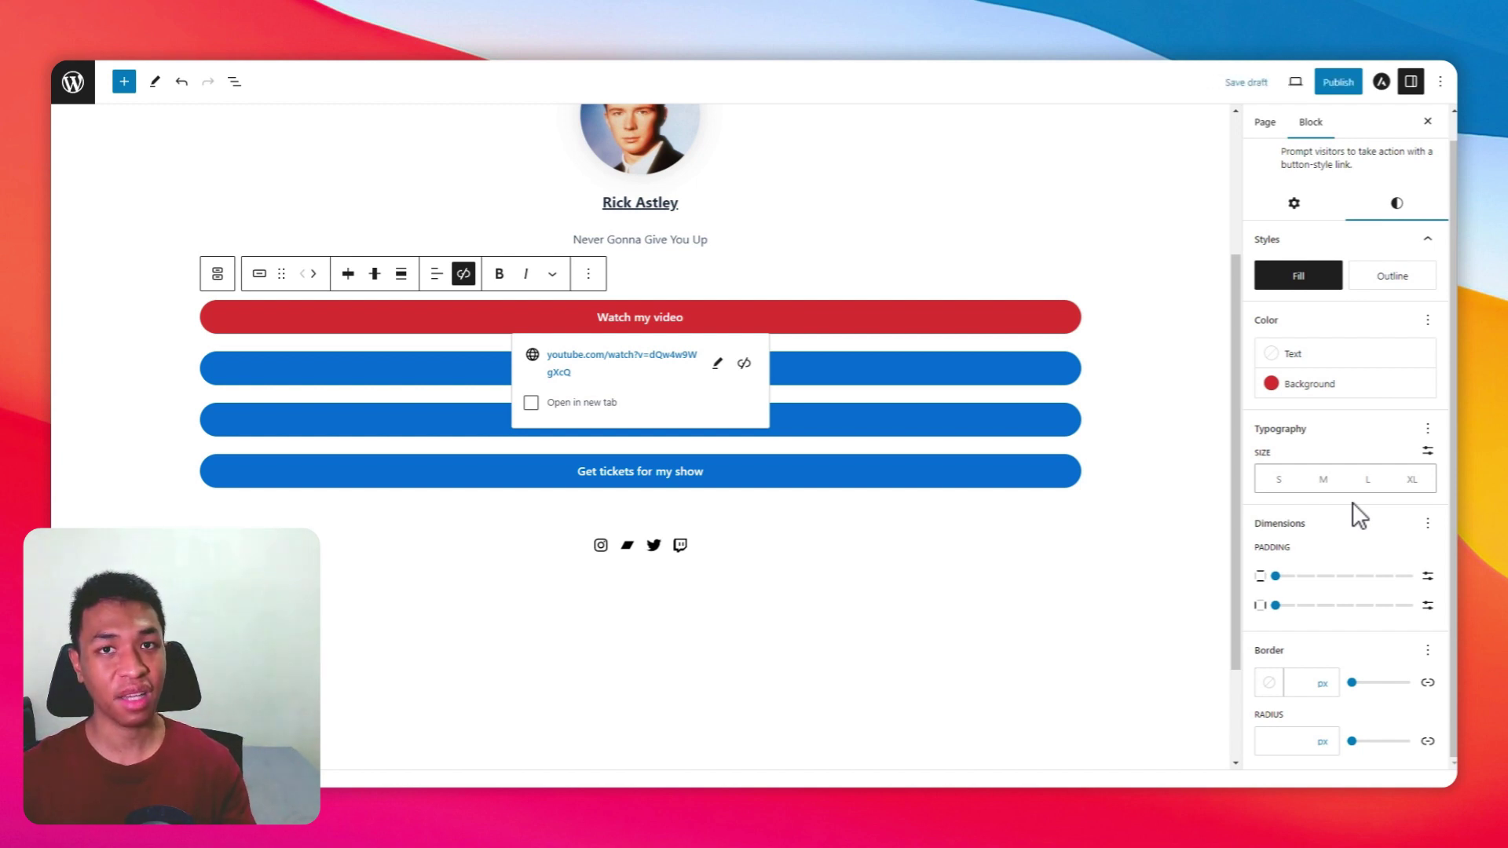
pyautogui.scroll(1, 1227, 384)
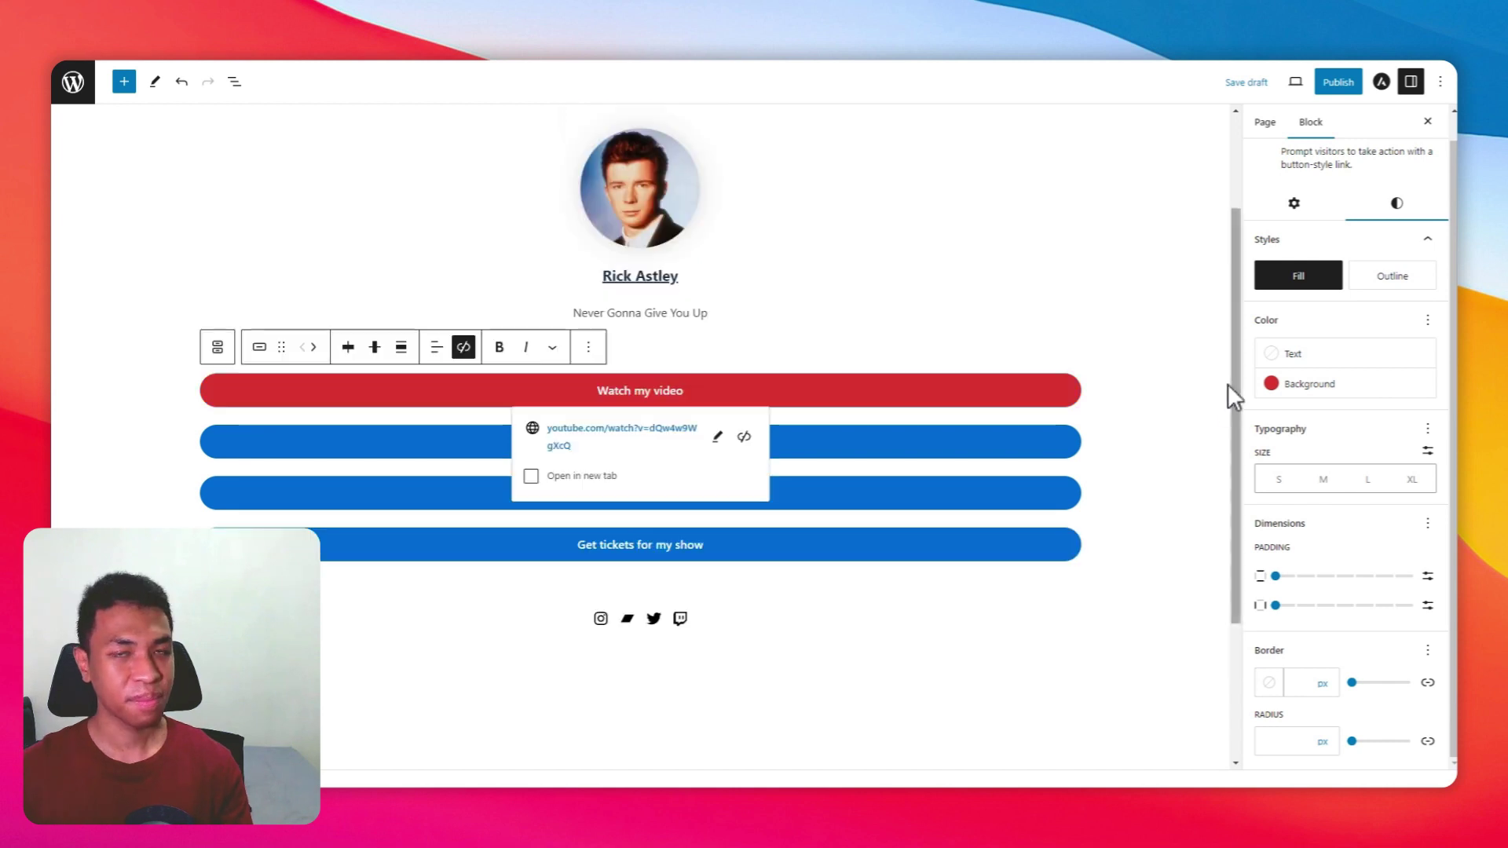
# Add a Facebook icon to the social icons block below the buttons, right after the Instagram icon.
pyautogui.click(769, 618)
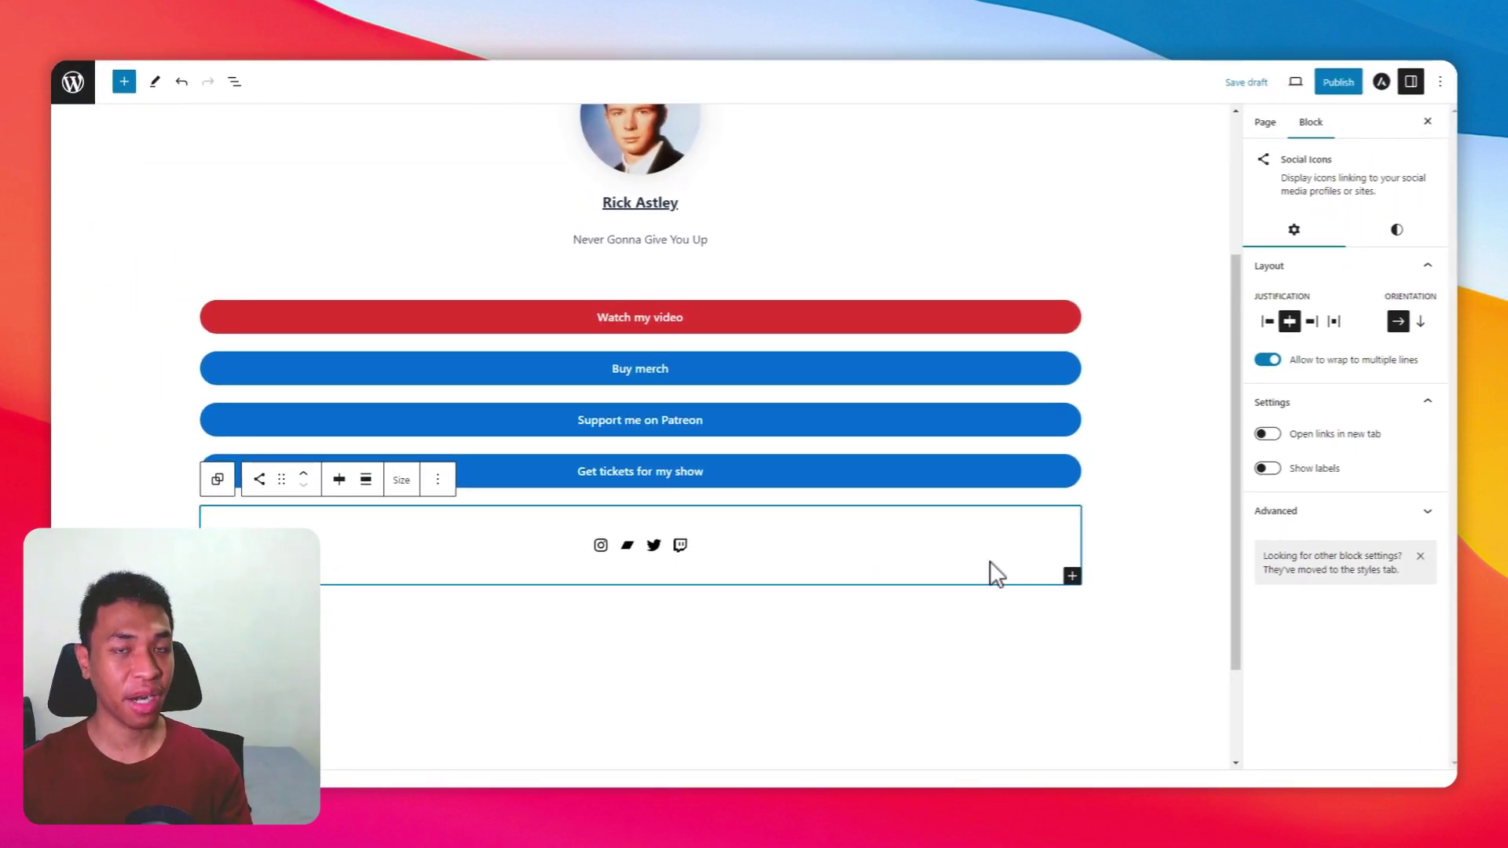
pyautogui.click(1071, 578)
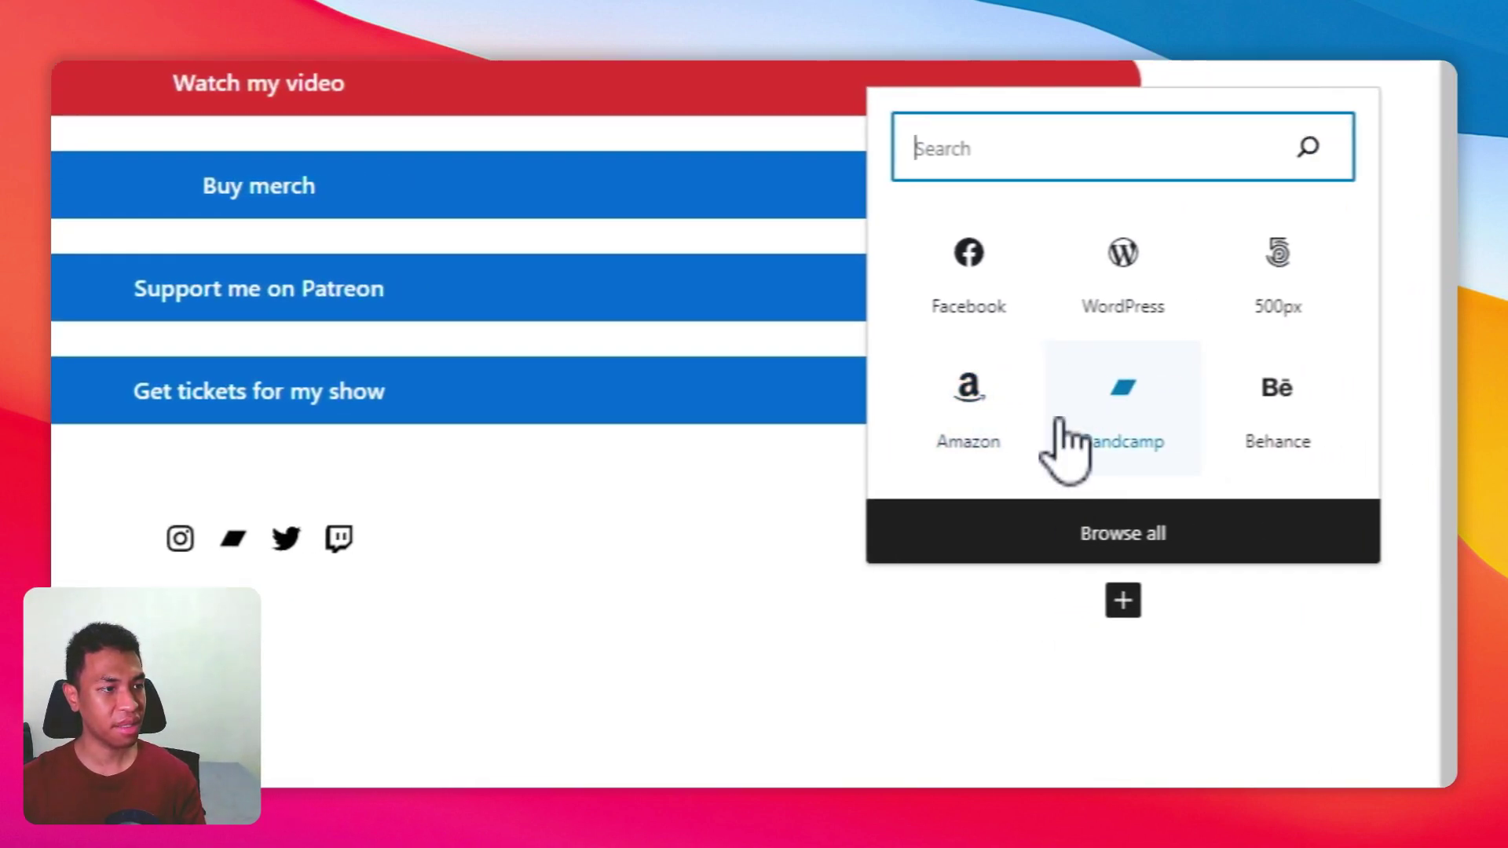
pyautogui.click(1109, 559)
pyautogui.scroll(-10, 307, 298)
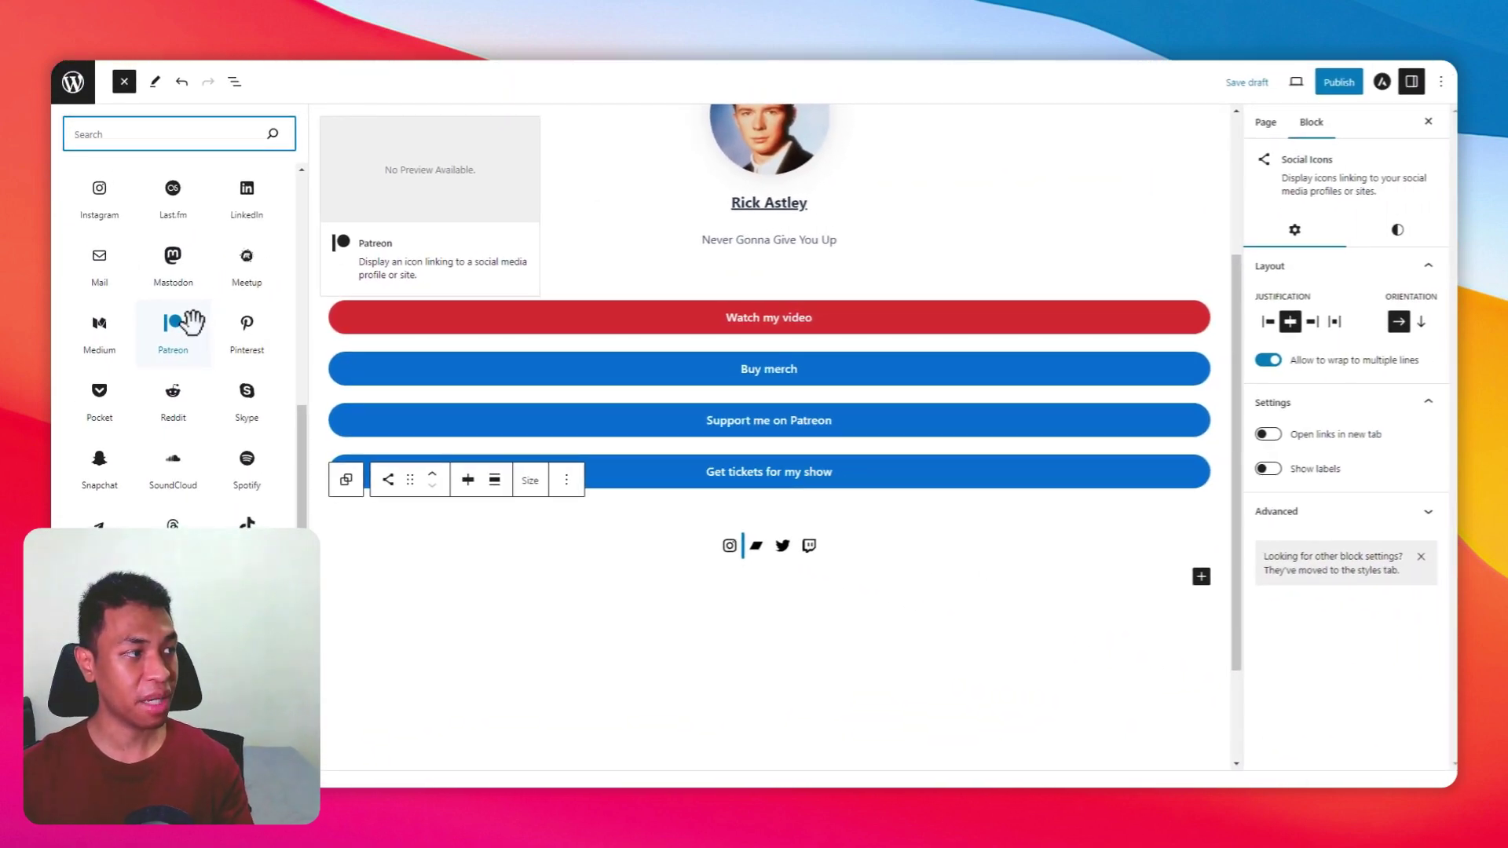
pyautogui.scroll(-1, 193, 353)
pyautogui.scroll(2, 192, 362)
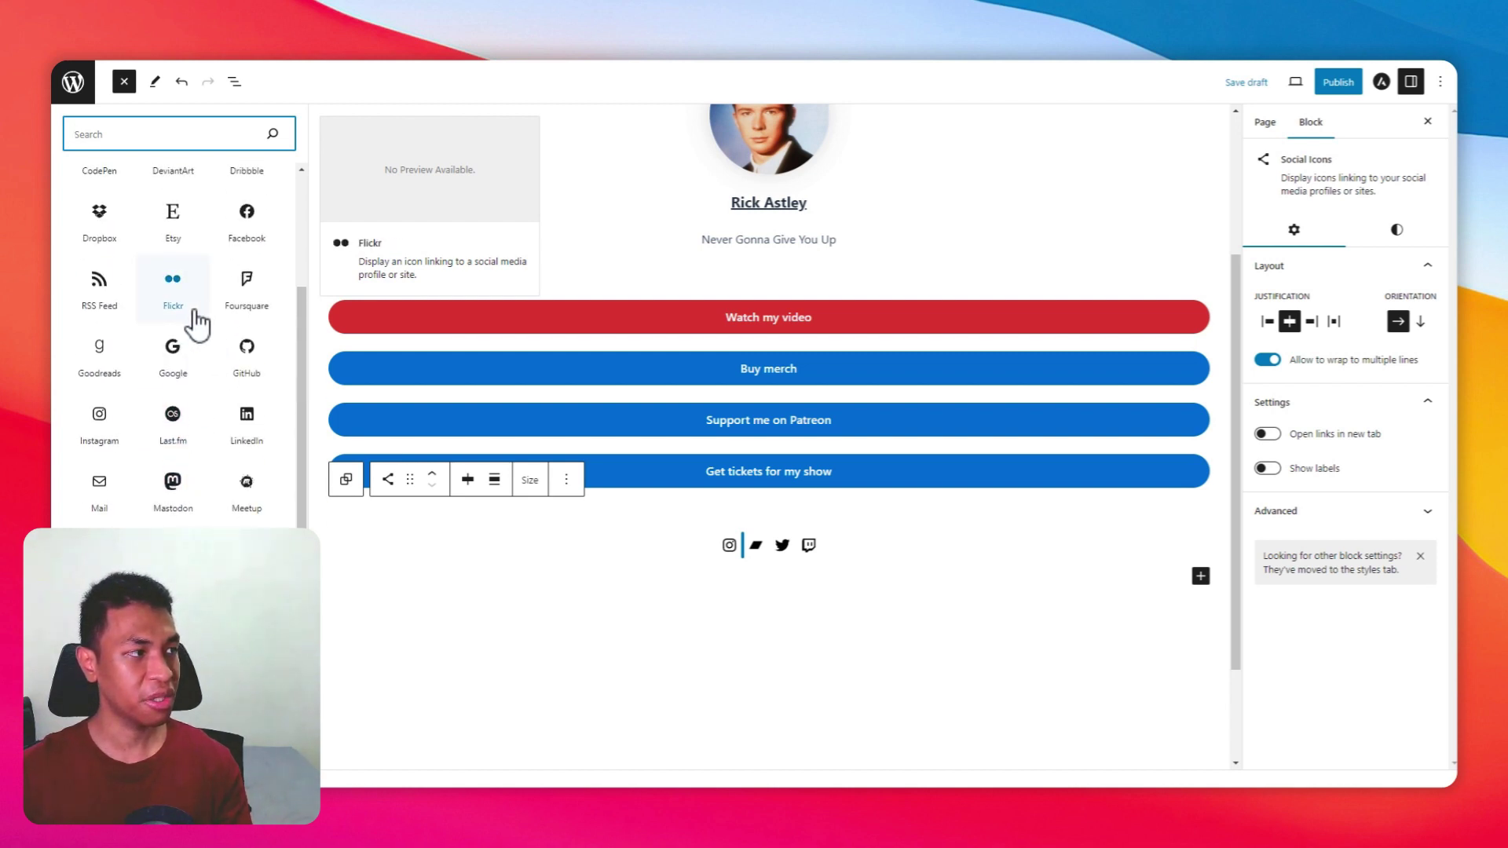
pyautogui.scroll(4, 189, 322)
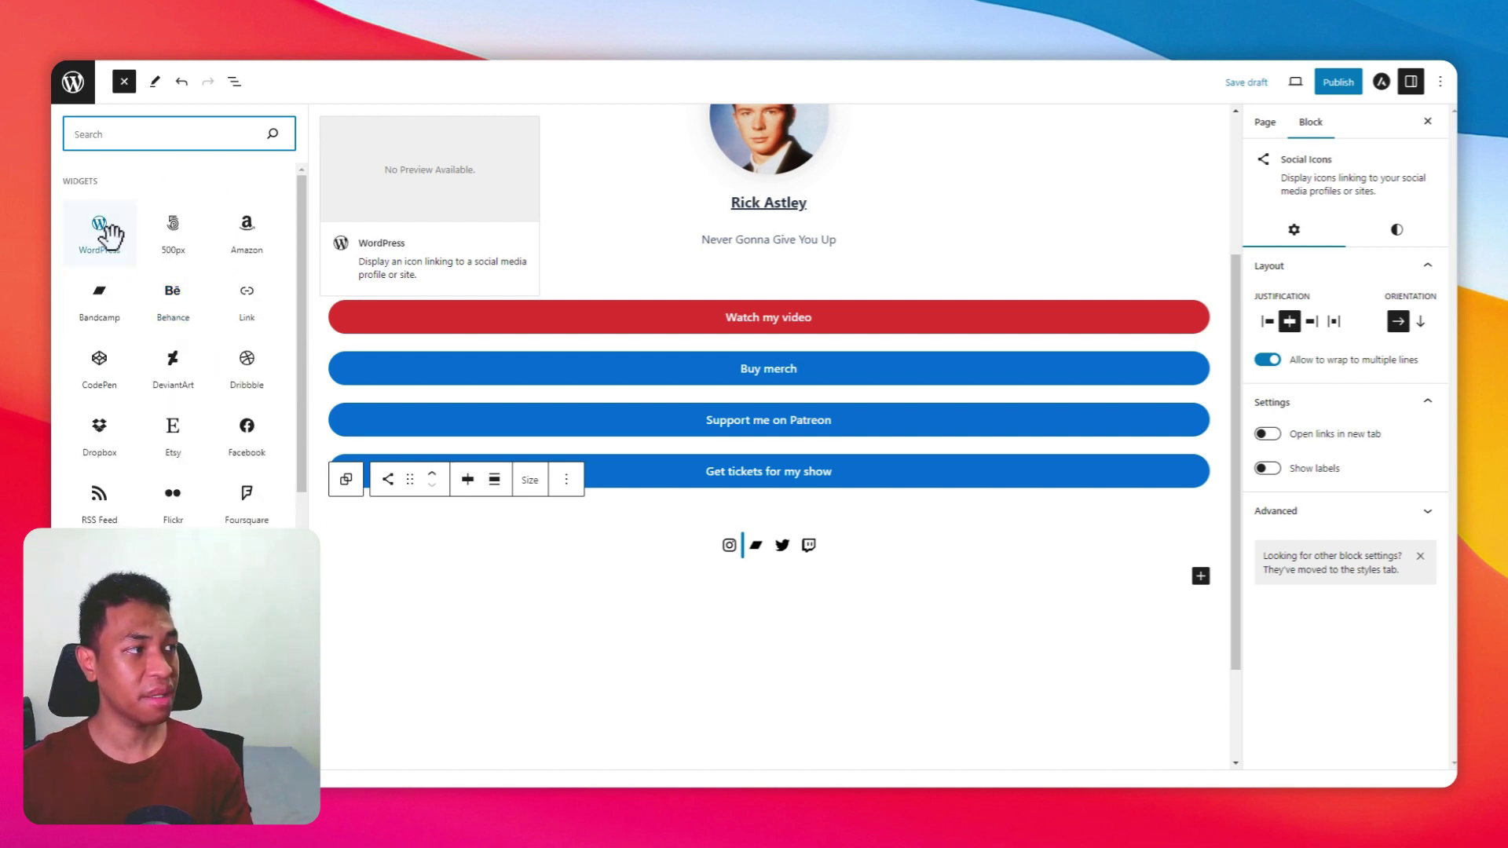
pyautogui.scroll(-2, 196, 315)
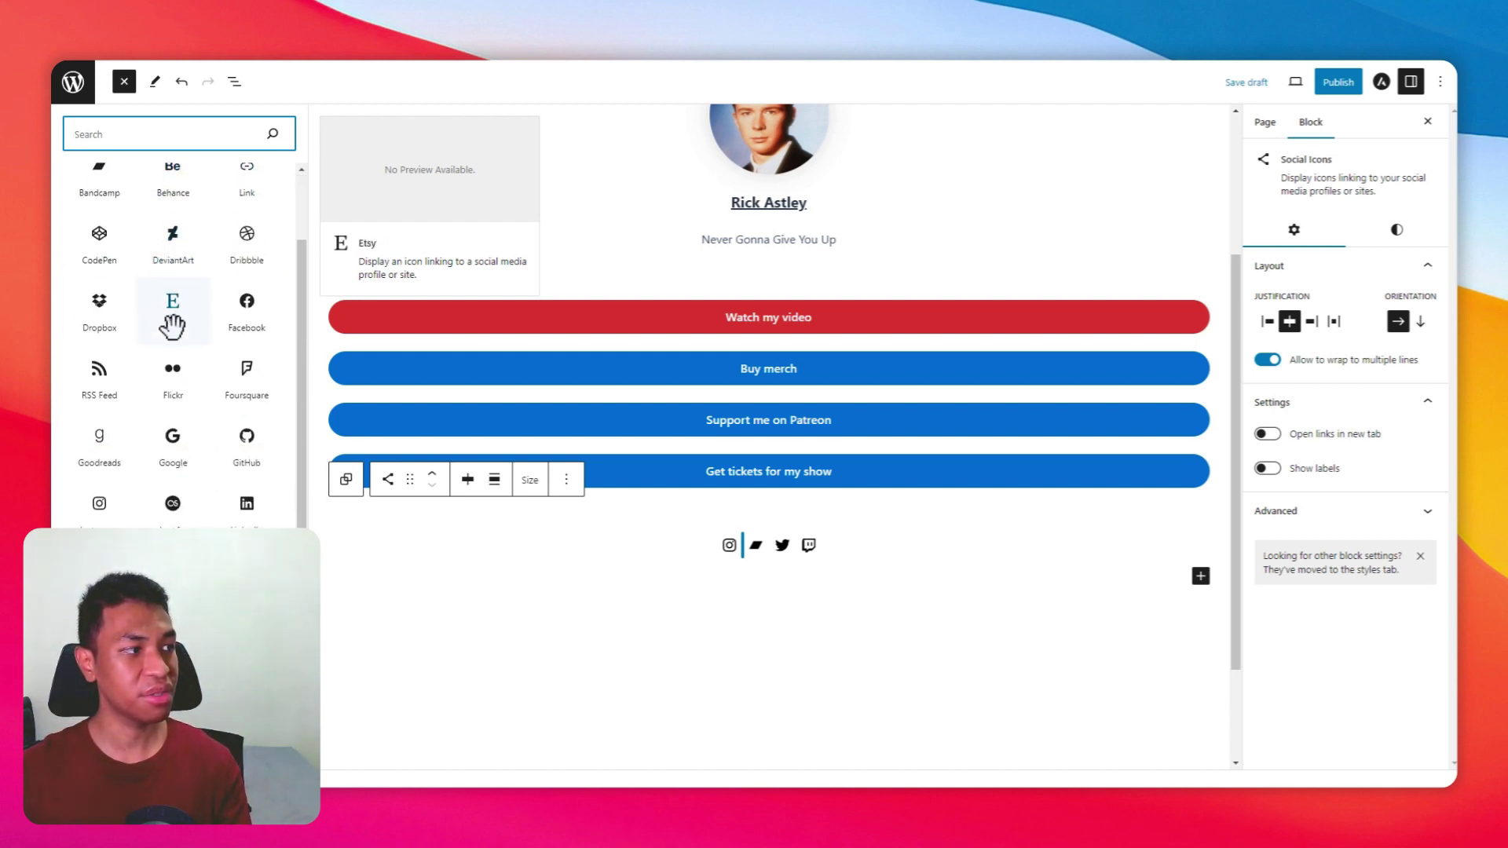
pyautogui.click(246, 284)
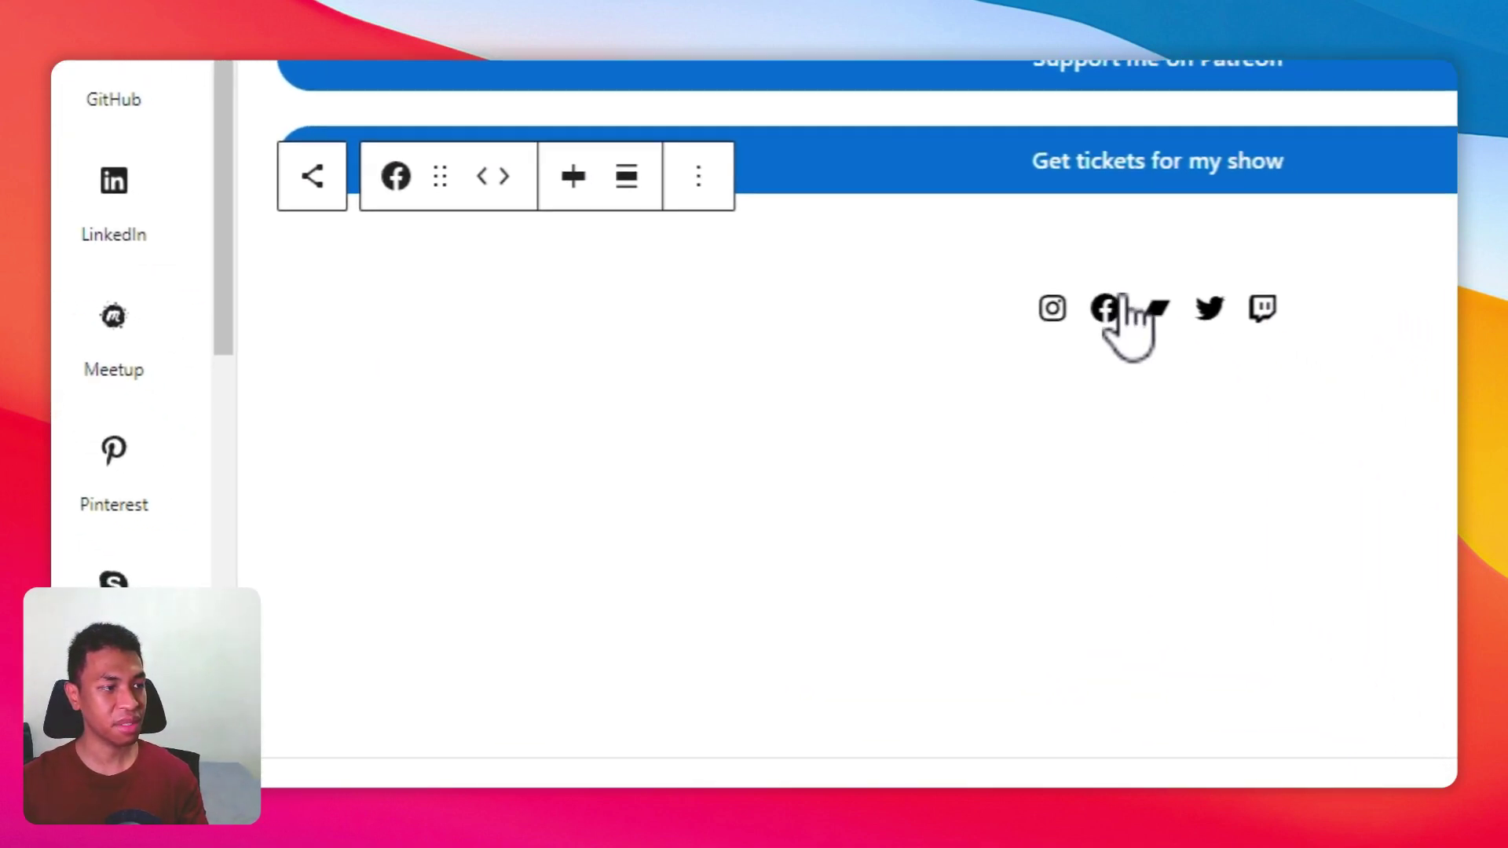
pyautogui.click(831, 303)
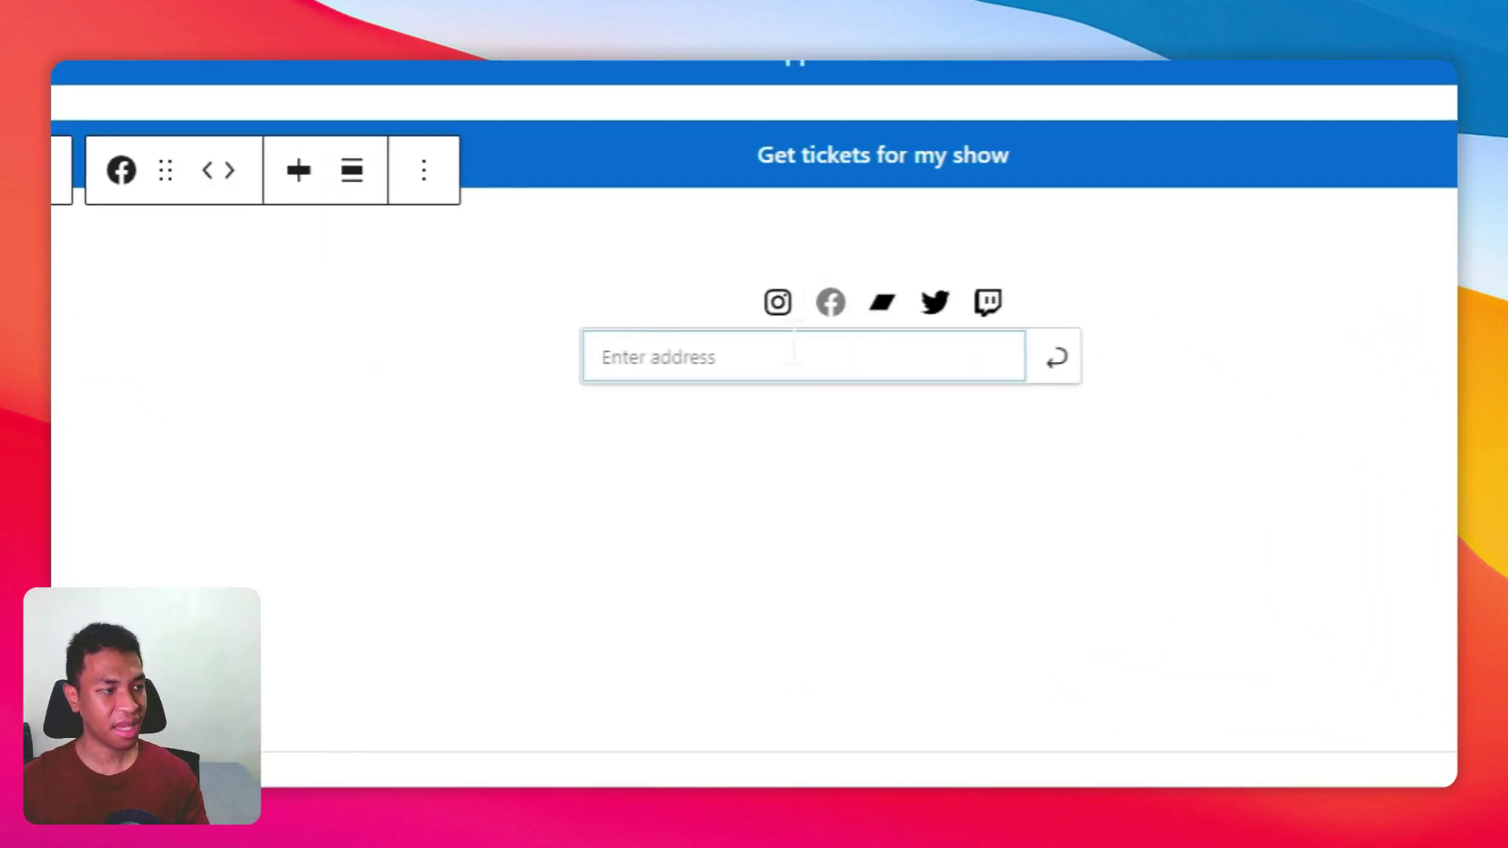
pyautogui.press('Return')
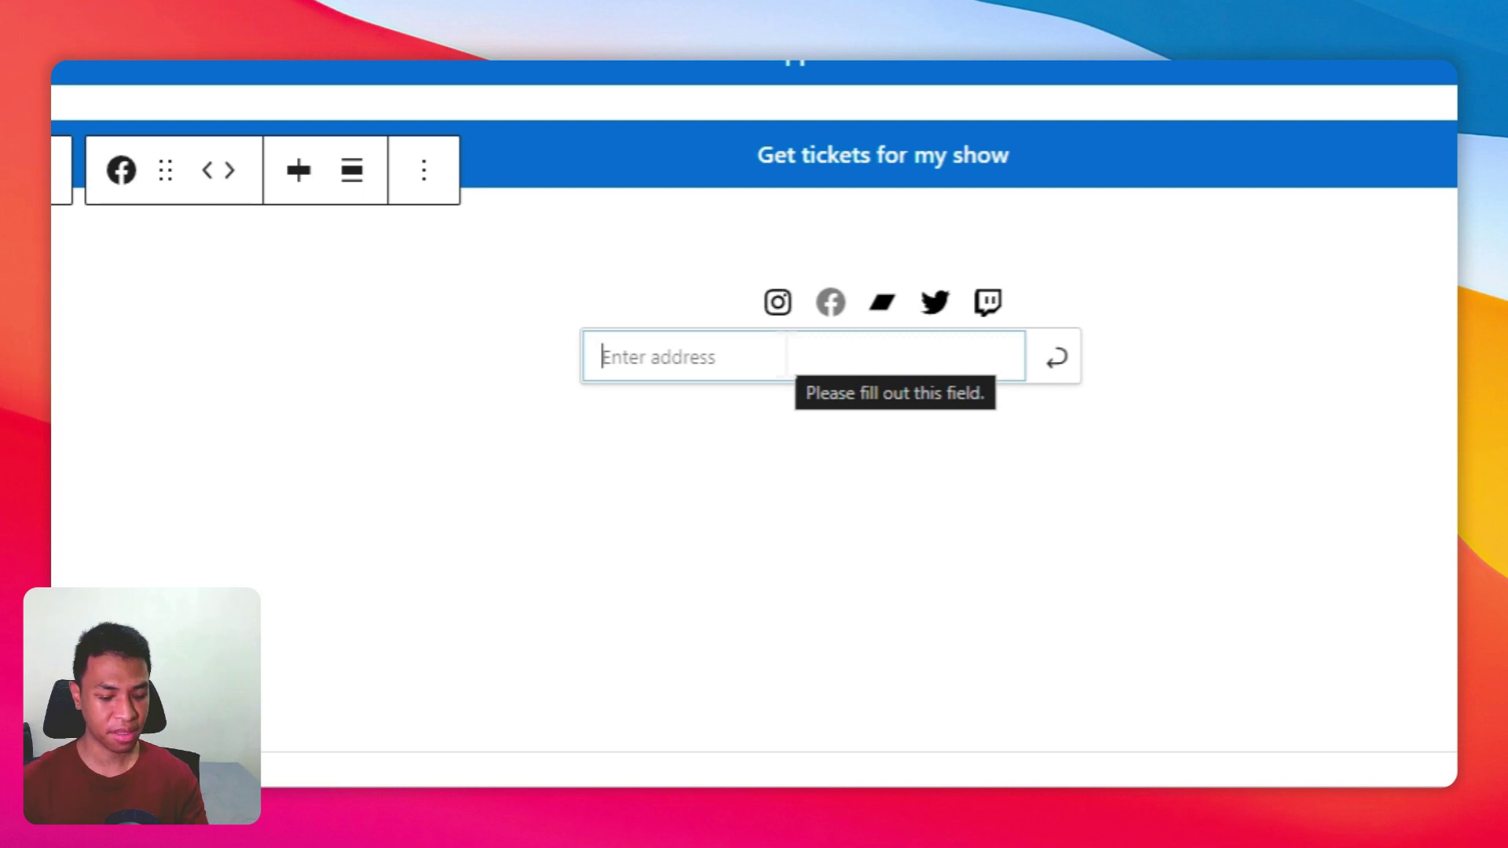
pyautogui.write('https://www.youtube.com/watch?v=dQw4w9WgXcQ')
pyautogui.press('Return')
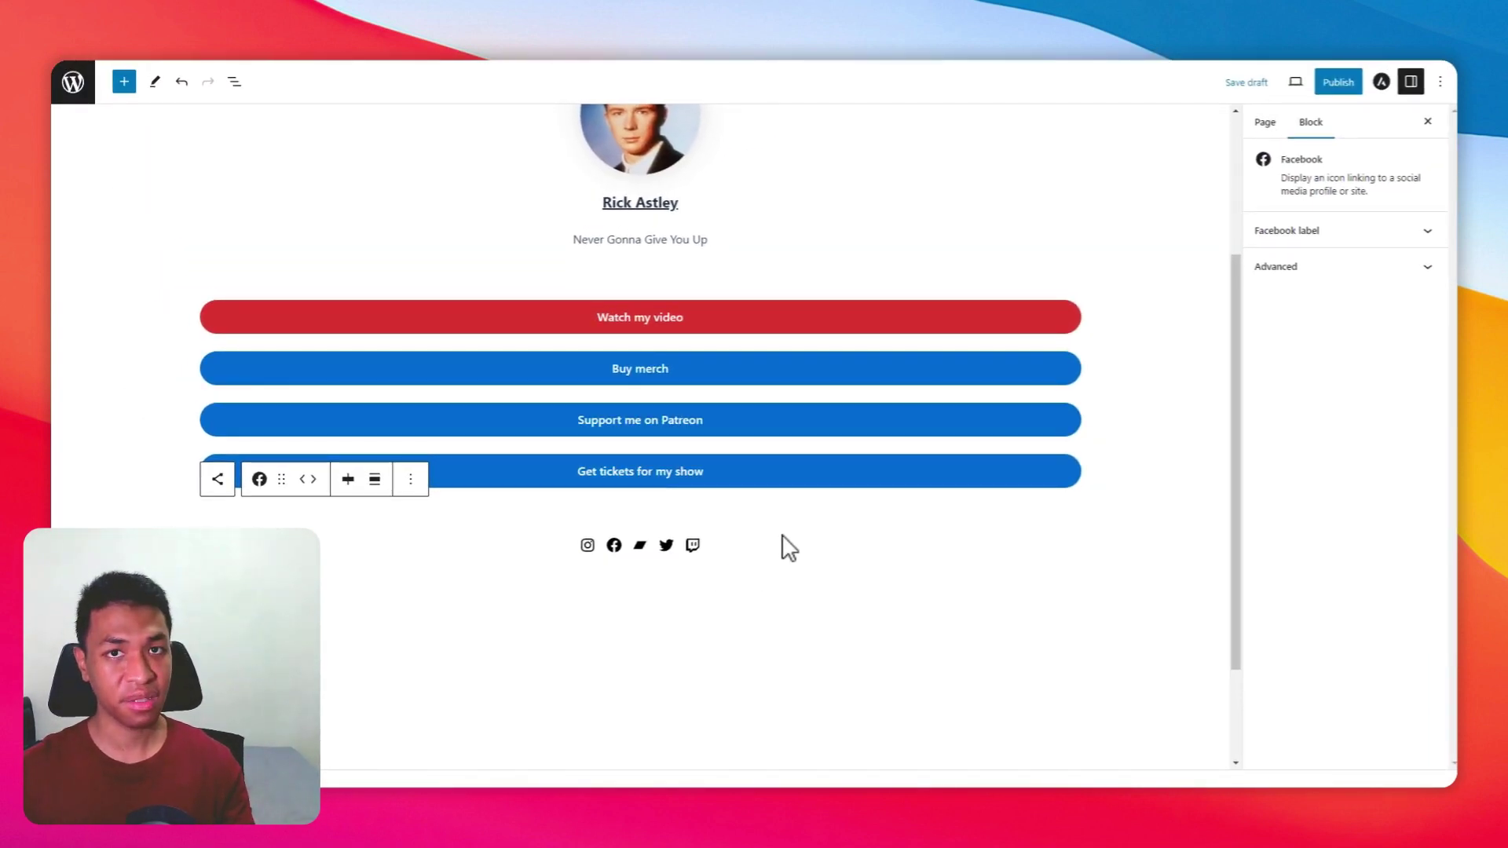
# Preview the Links page in a new browser tab and check its desktop layout from header to footer.
pyautogui.scroll(2, 784, 544)
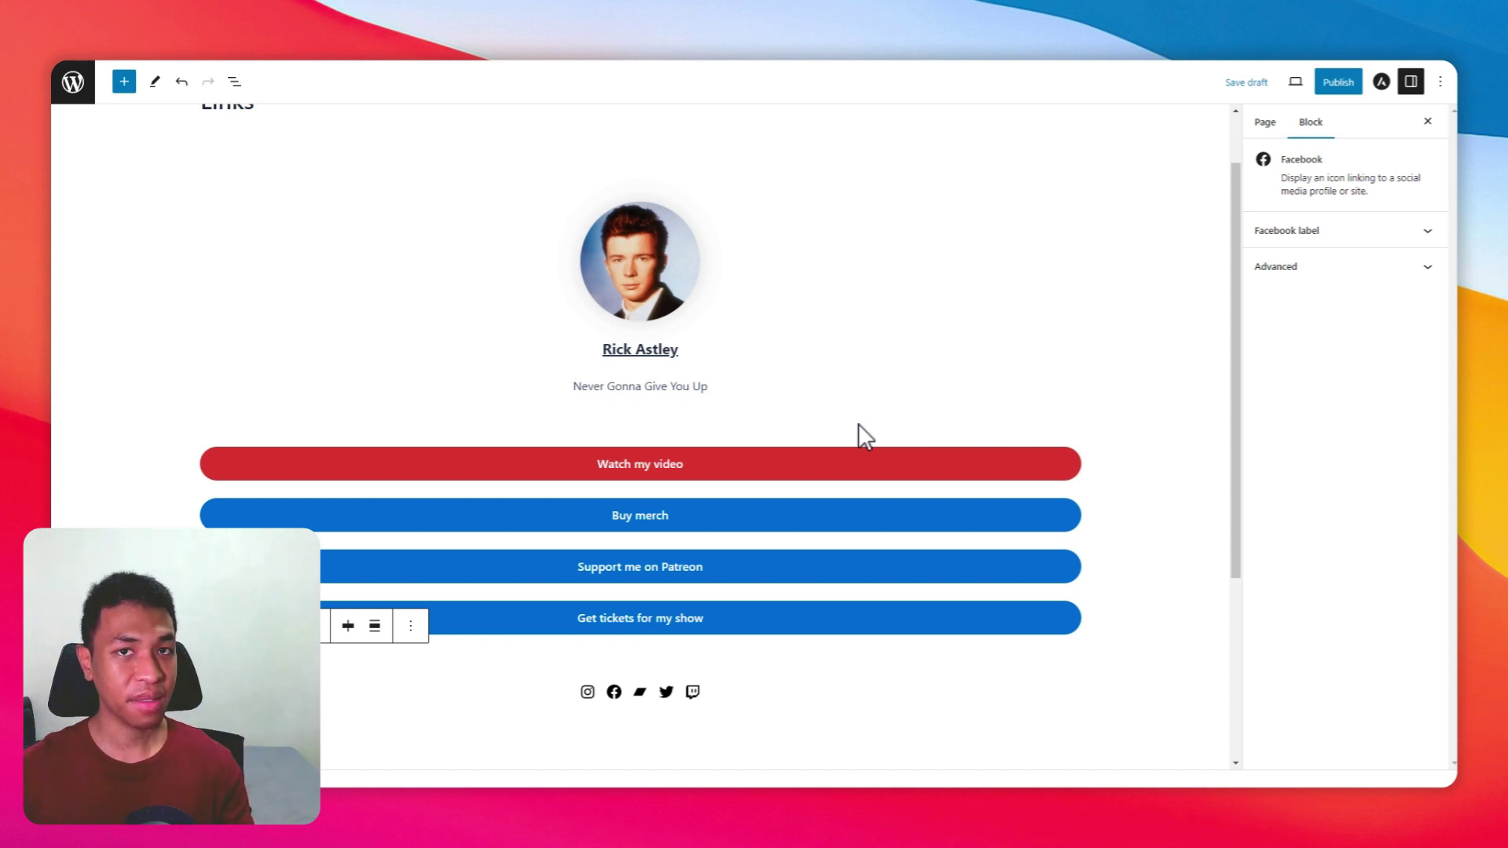
pyautogui.click(1295, 82)
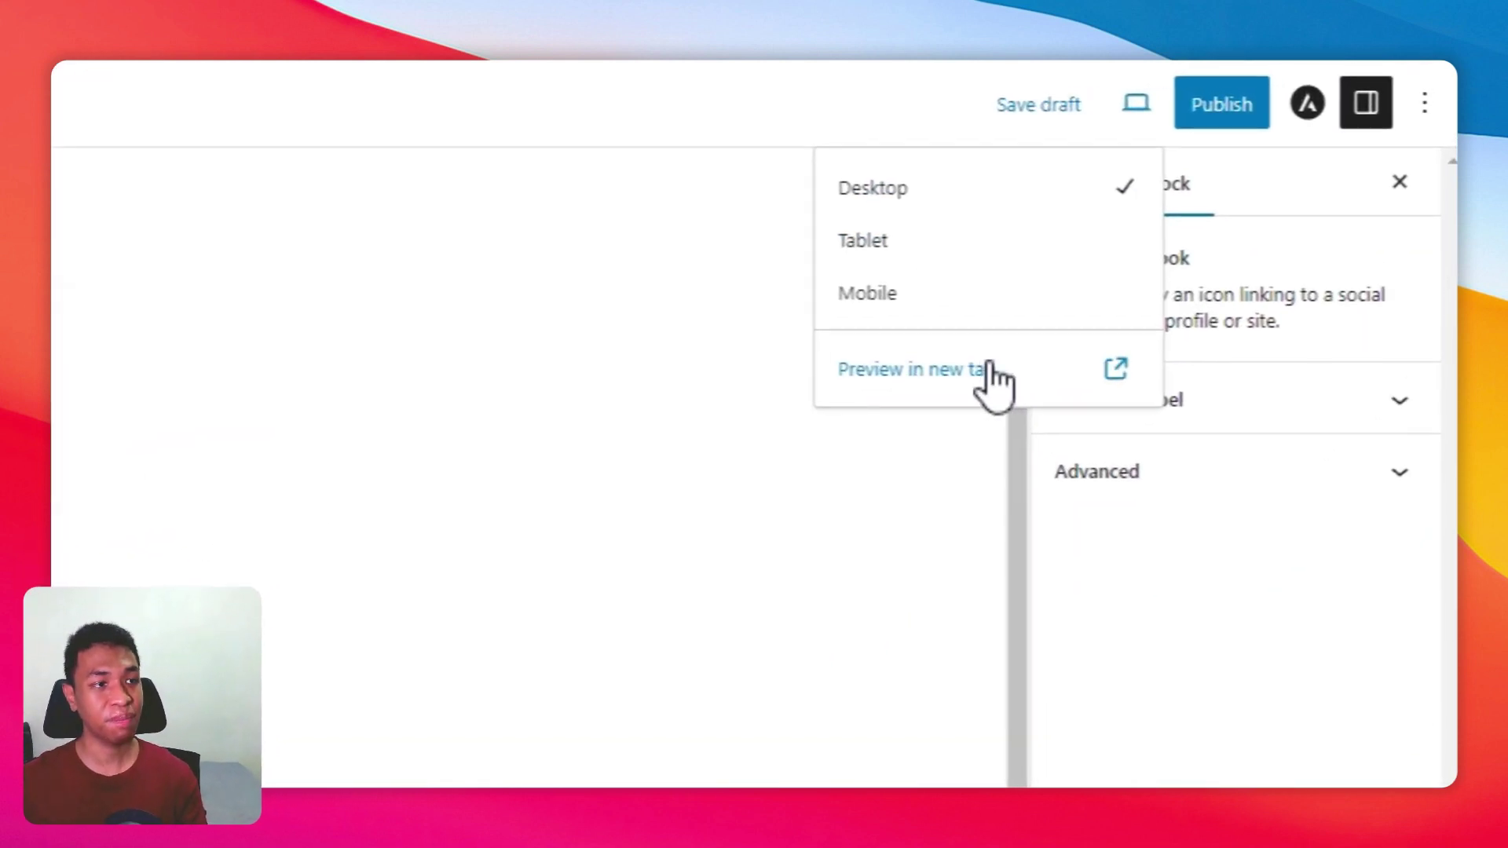
pyautogui.click(991, 375)
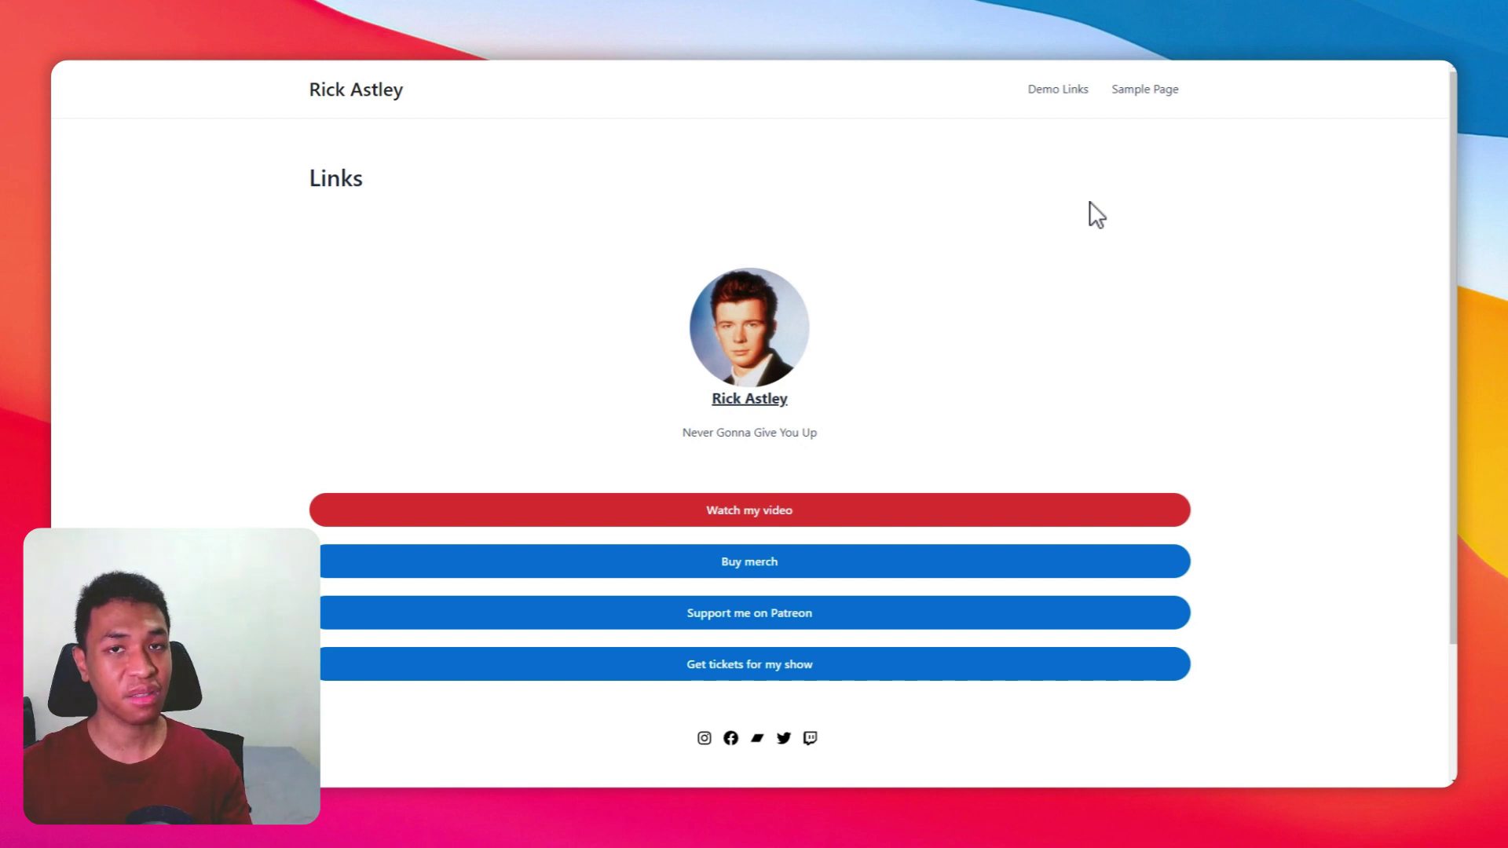
pyautogui.scroll(-2, 1121, 219)
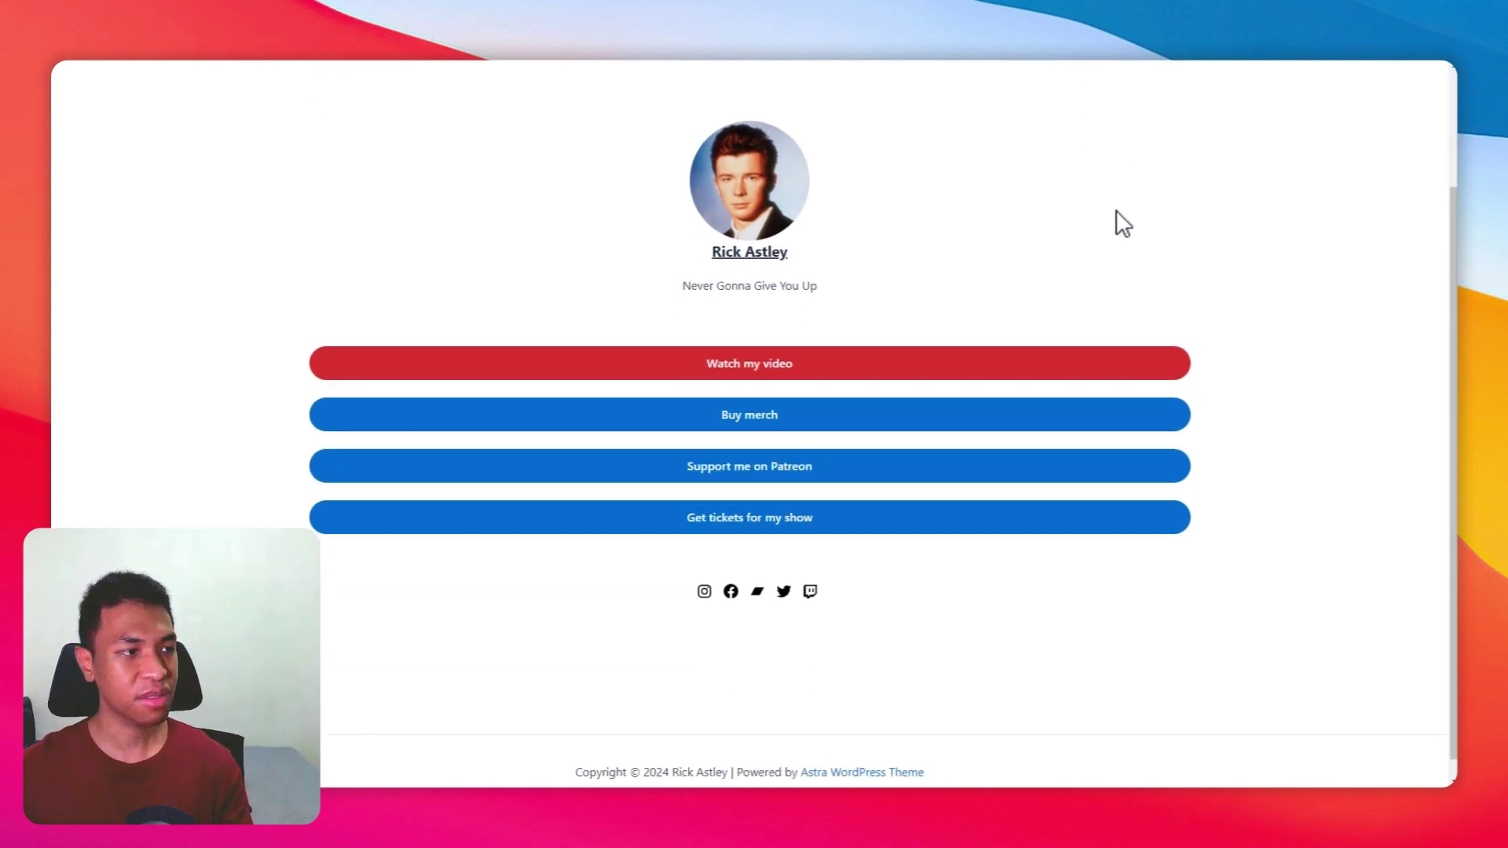
pyautogui.scroll(2, 1115, 214)
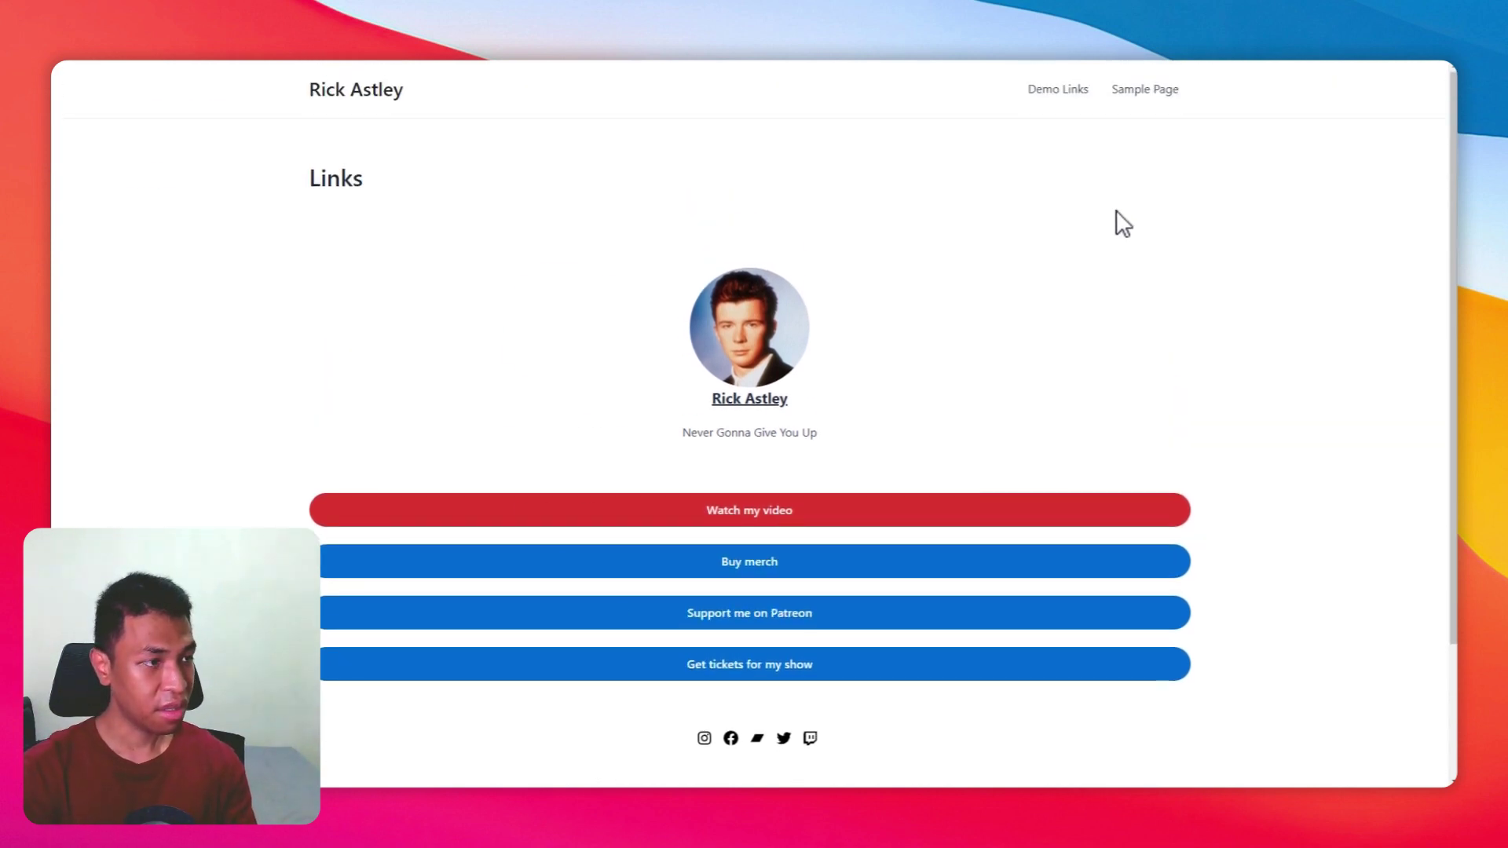
# Examine the previewed page's mobile layout with the browser developer tools' device emulation at iPhone 12 Pro size.
pyautogui.press('super+alt+i')
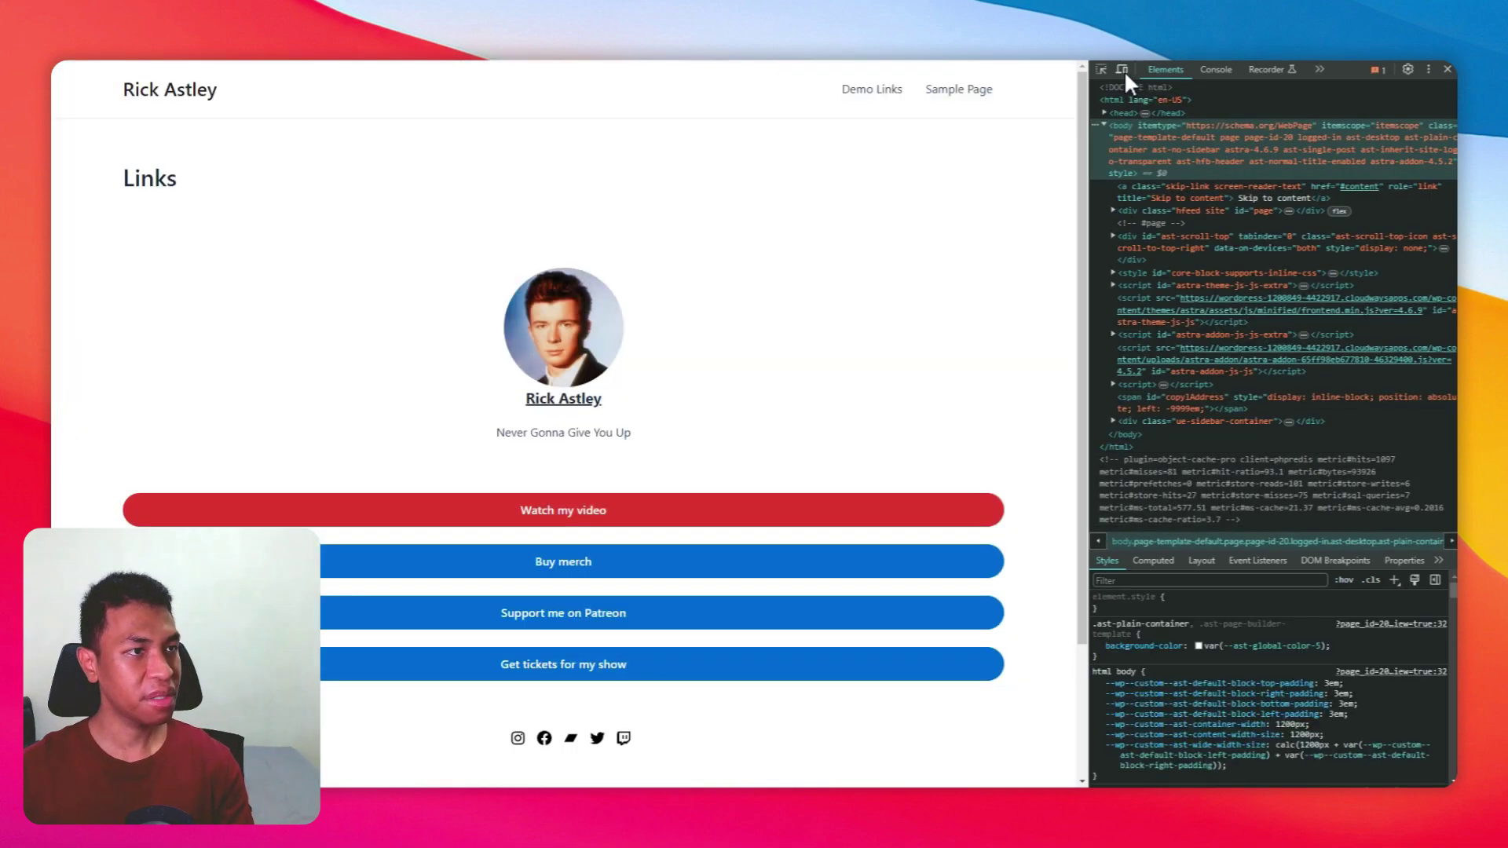
pyautogui.click(1115, 74)
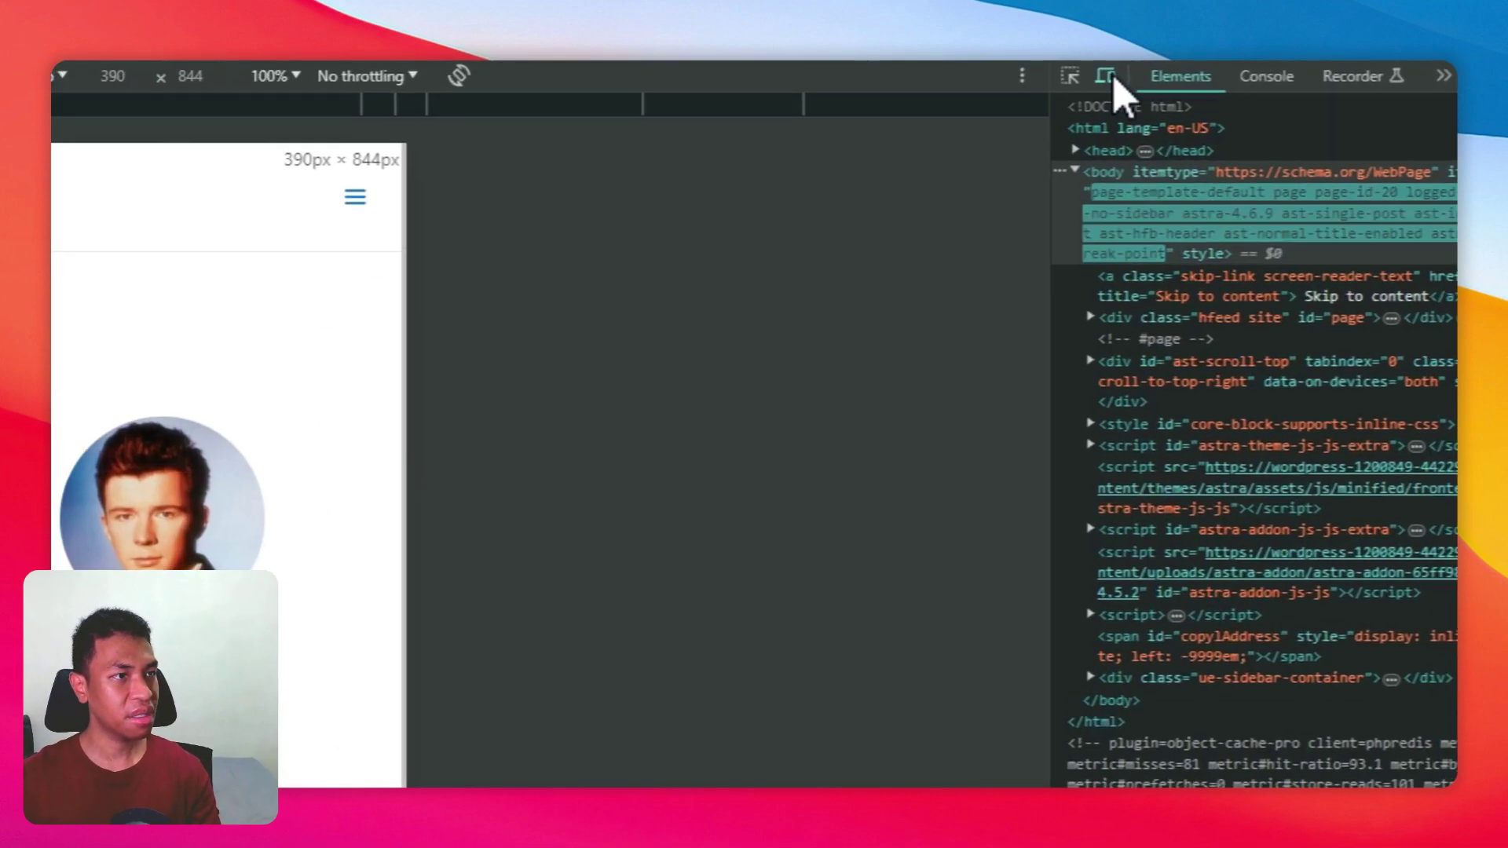
pyautogui.scroll(-2, 170, 381)
pyautogui.scroll(2, 170, 382)
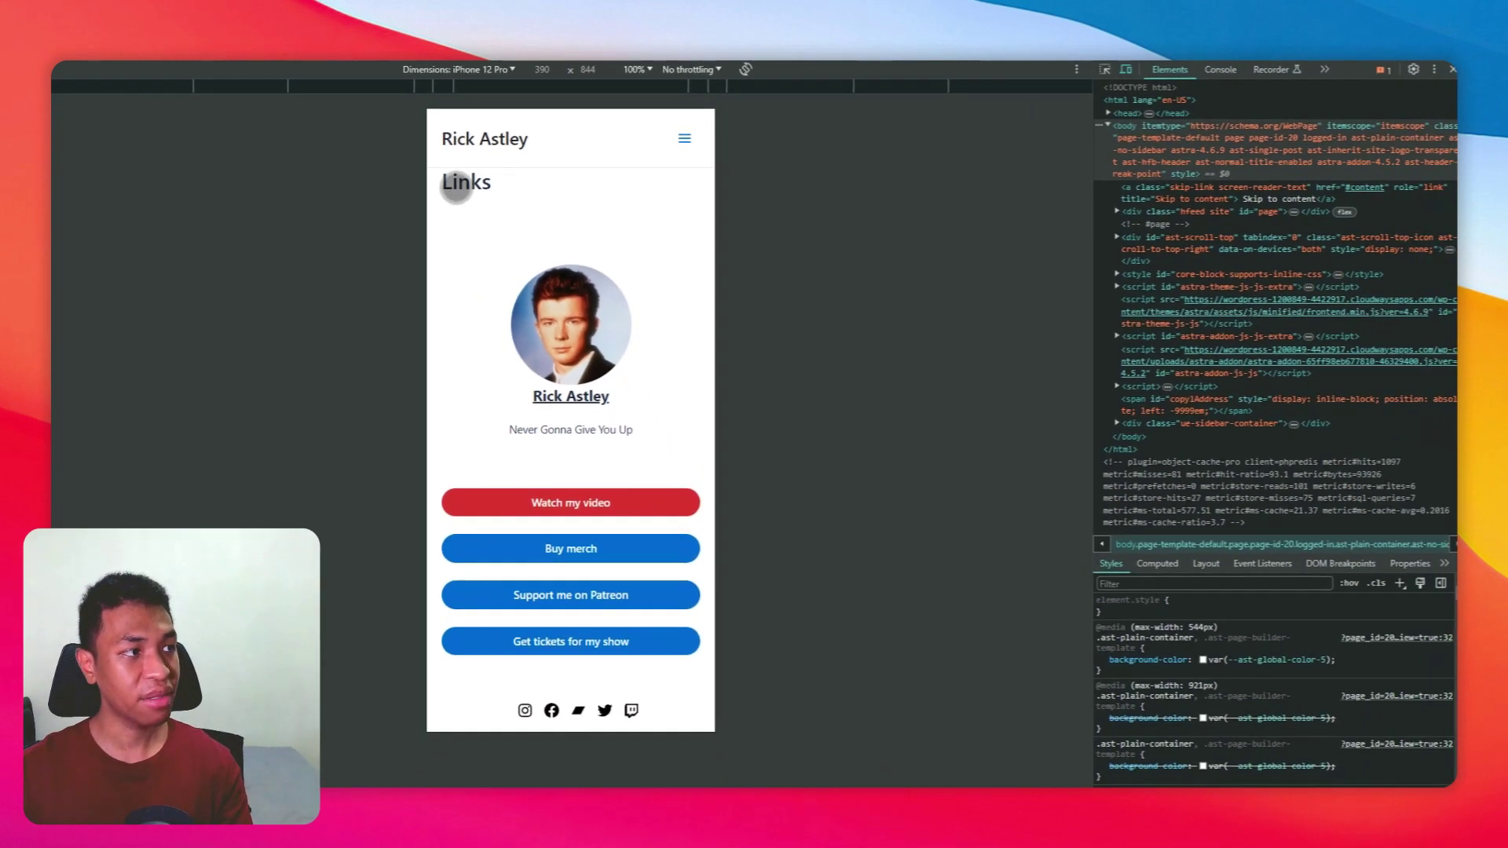
pyautogui.scroll(-2, 550, 212)
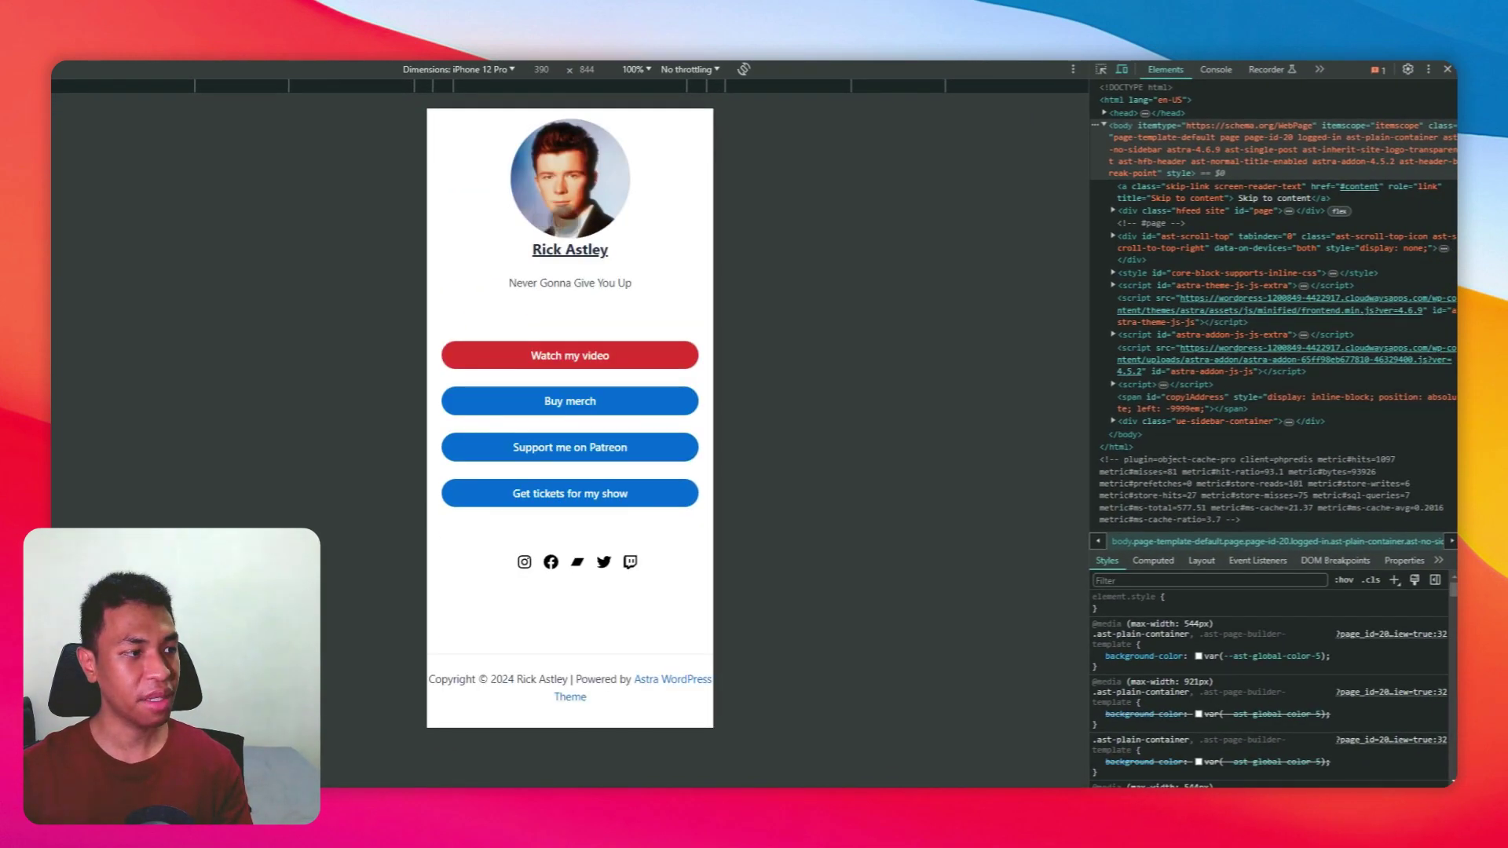
pyautogui.scroll(2, 572, 633)
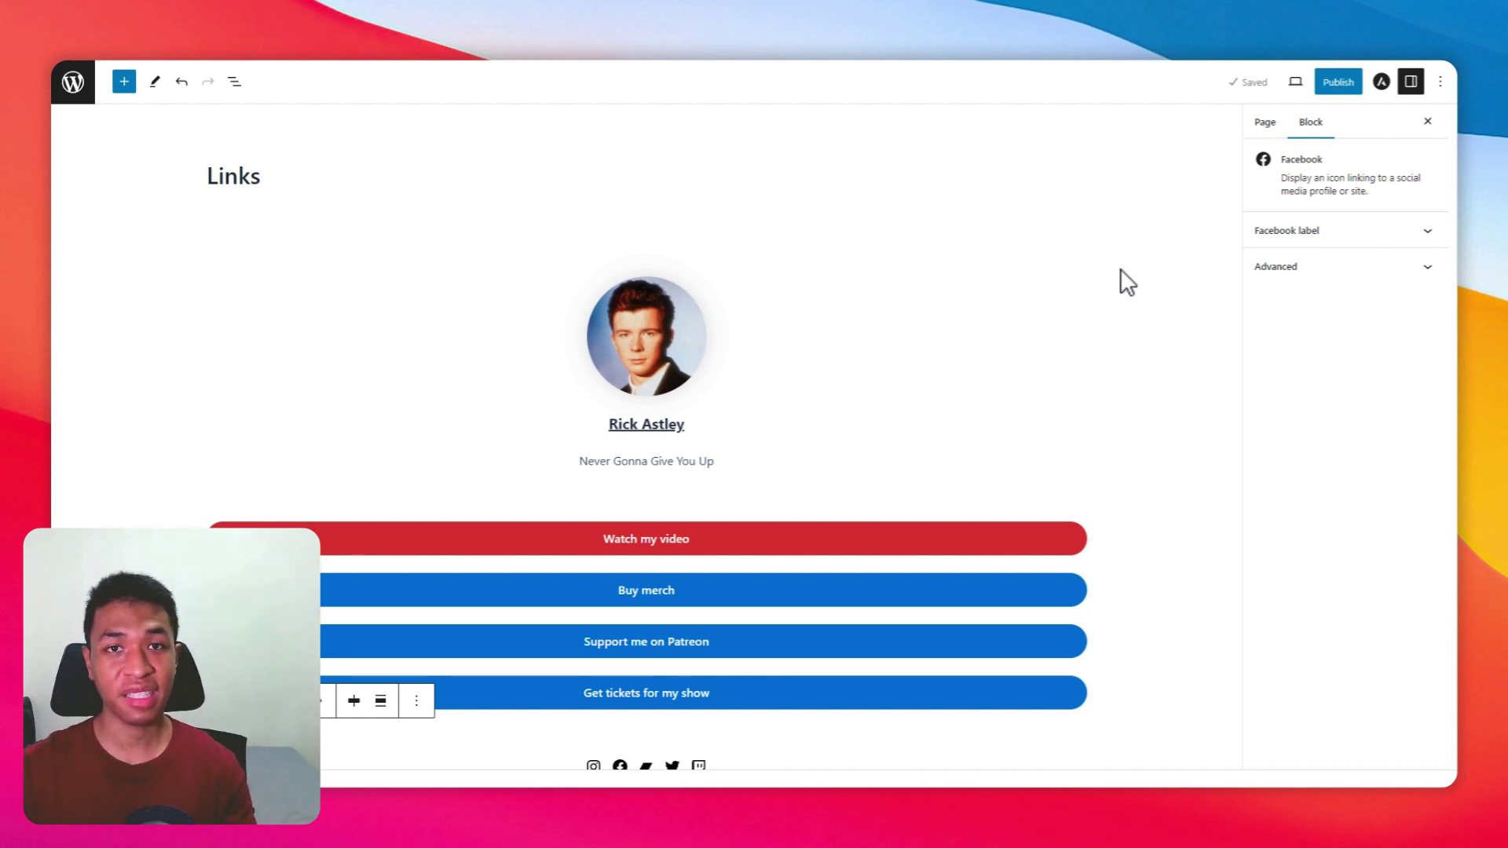
# Hide the "Links" page title and disable the page's header, footer and banner area in the Astra settings.
pyautogui.click(1120, 270)
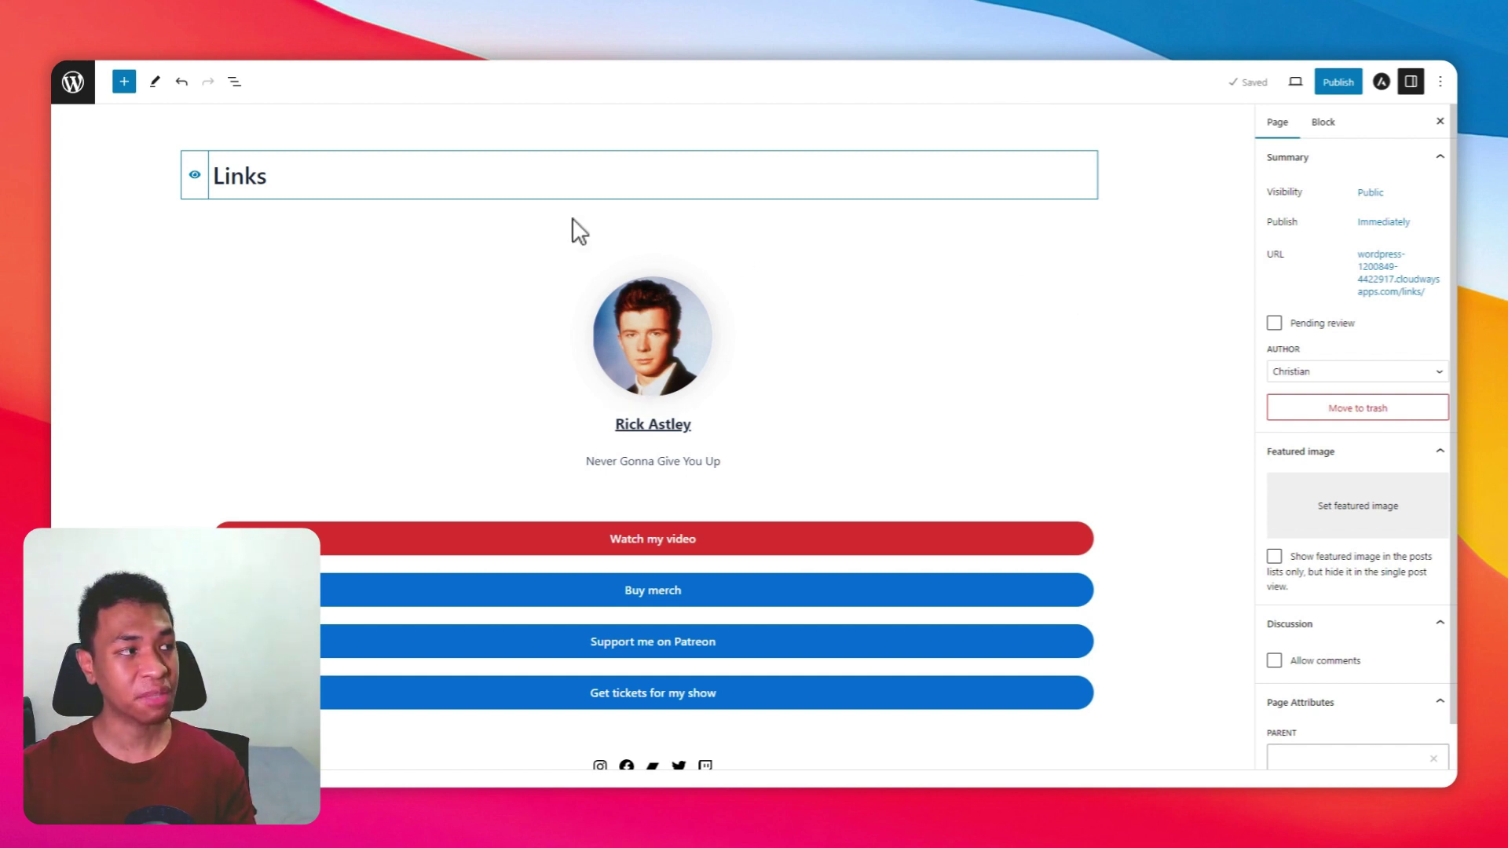
pyautogui.click(195, 176)
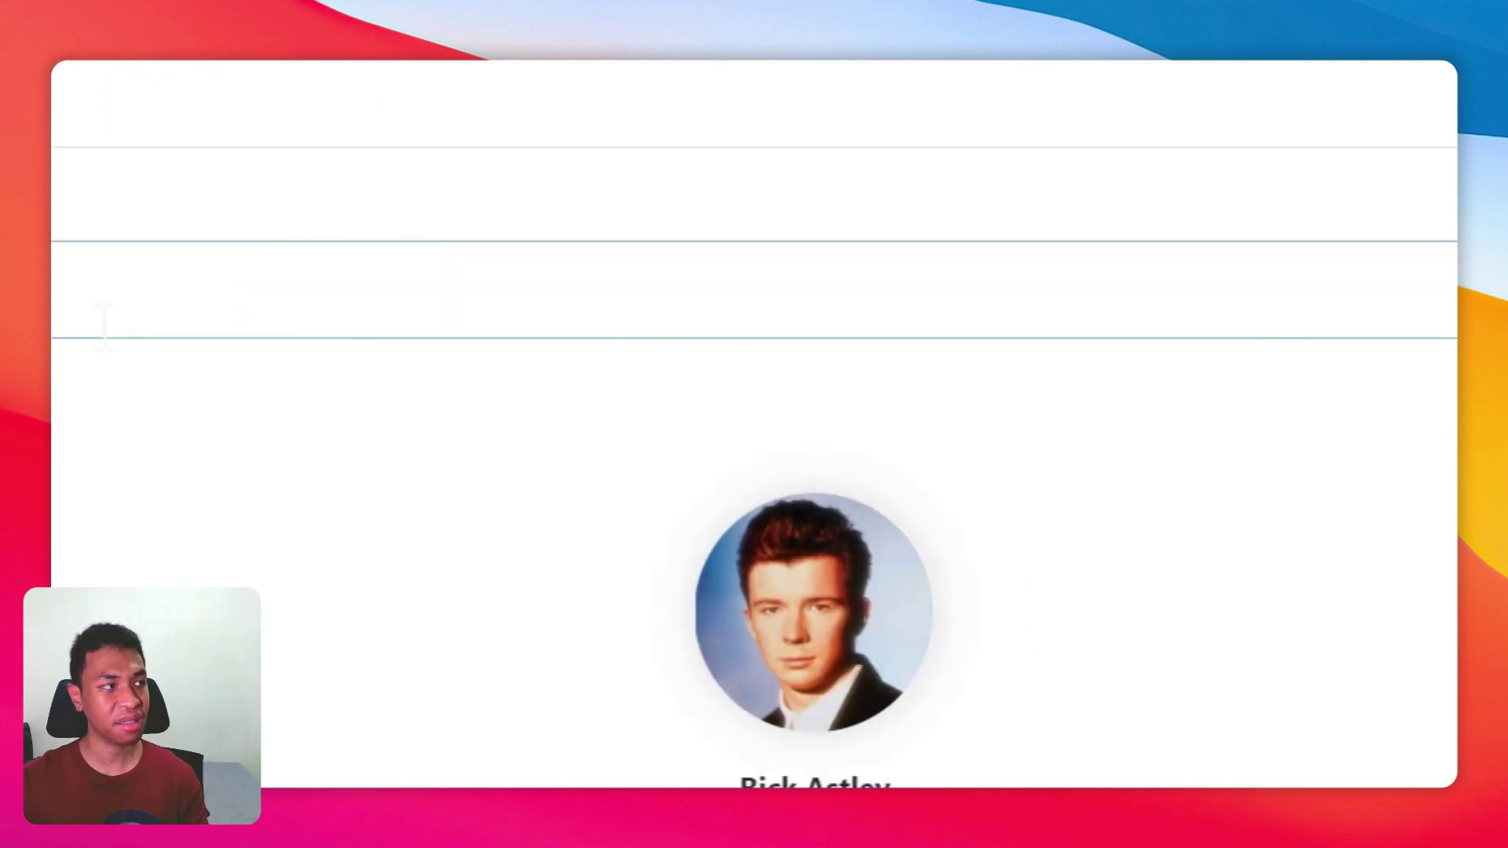
pyautogui.click(1306, 110)
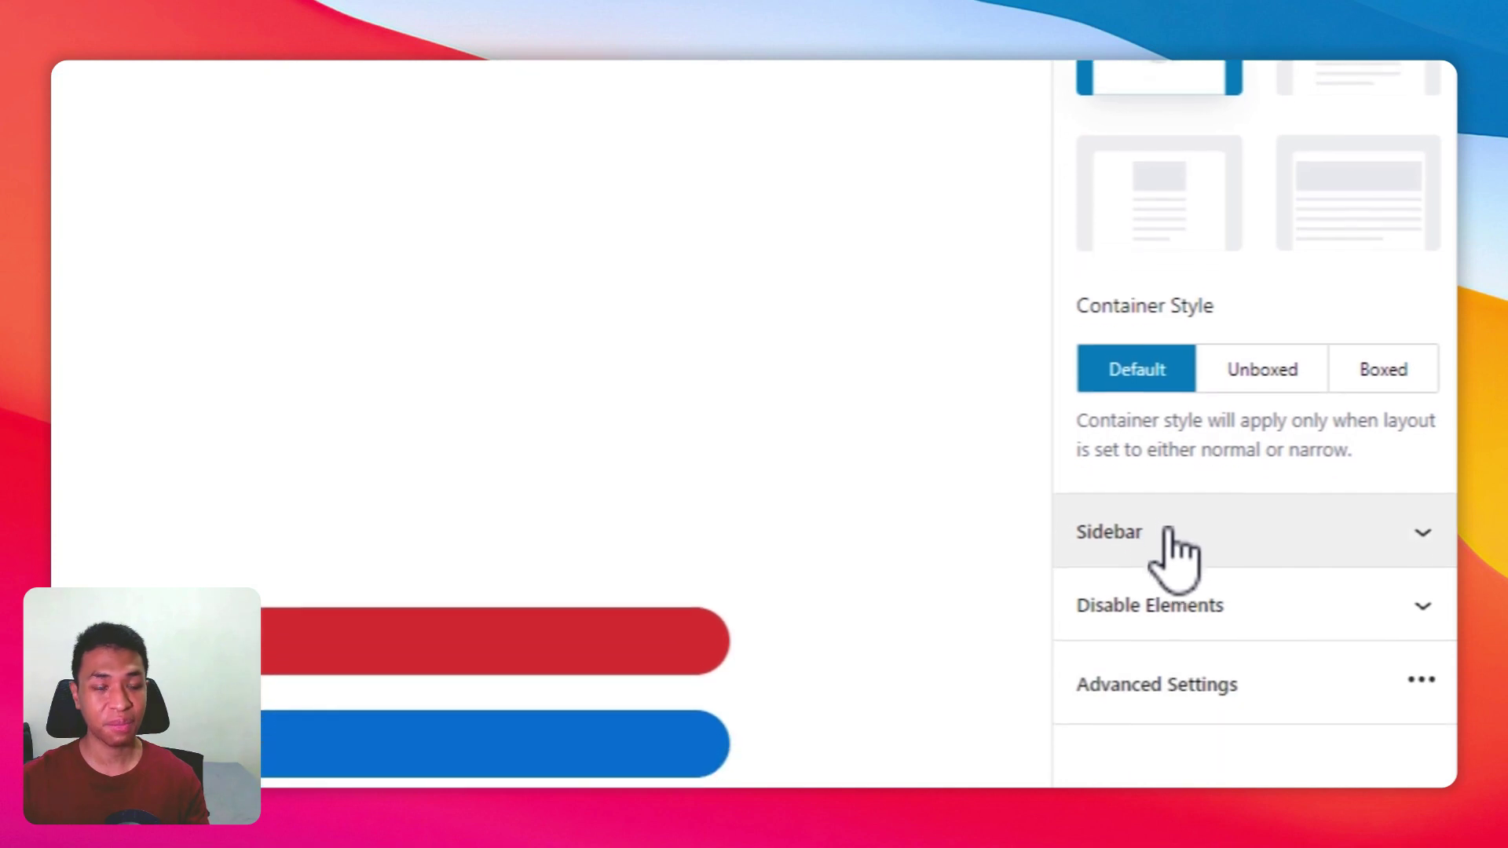
pyautogui.click(1096, 729)
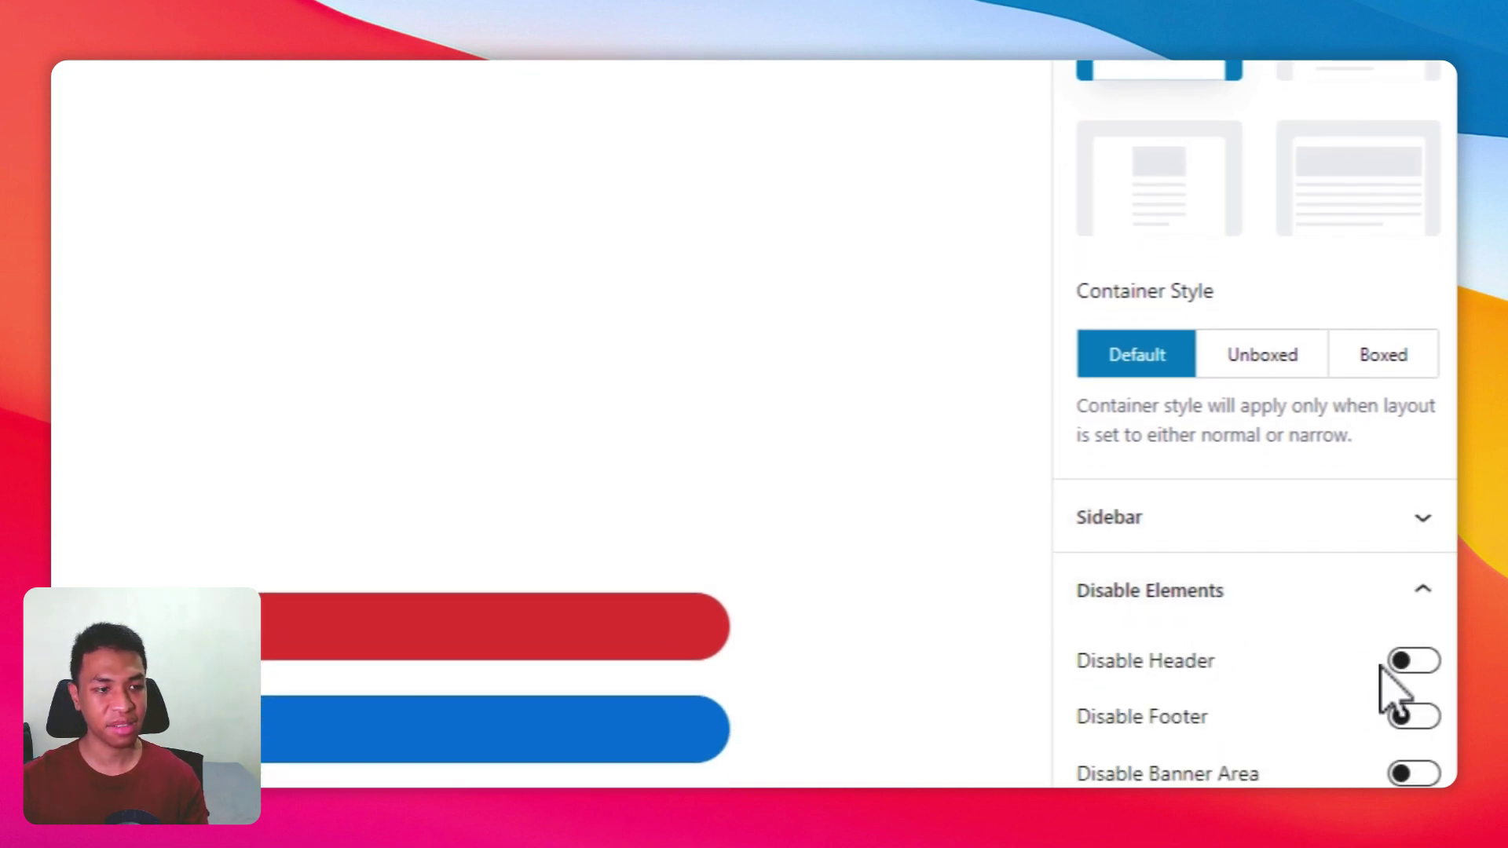
pyautogui.click(1411, 662)
pyautogui.click(1411, 716)
pyautogui.click(1411, 774)
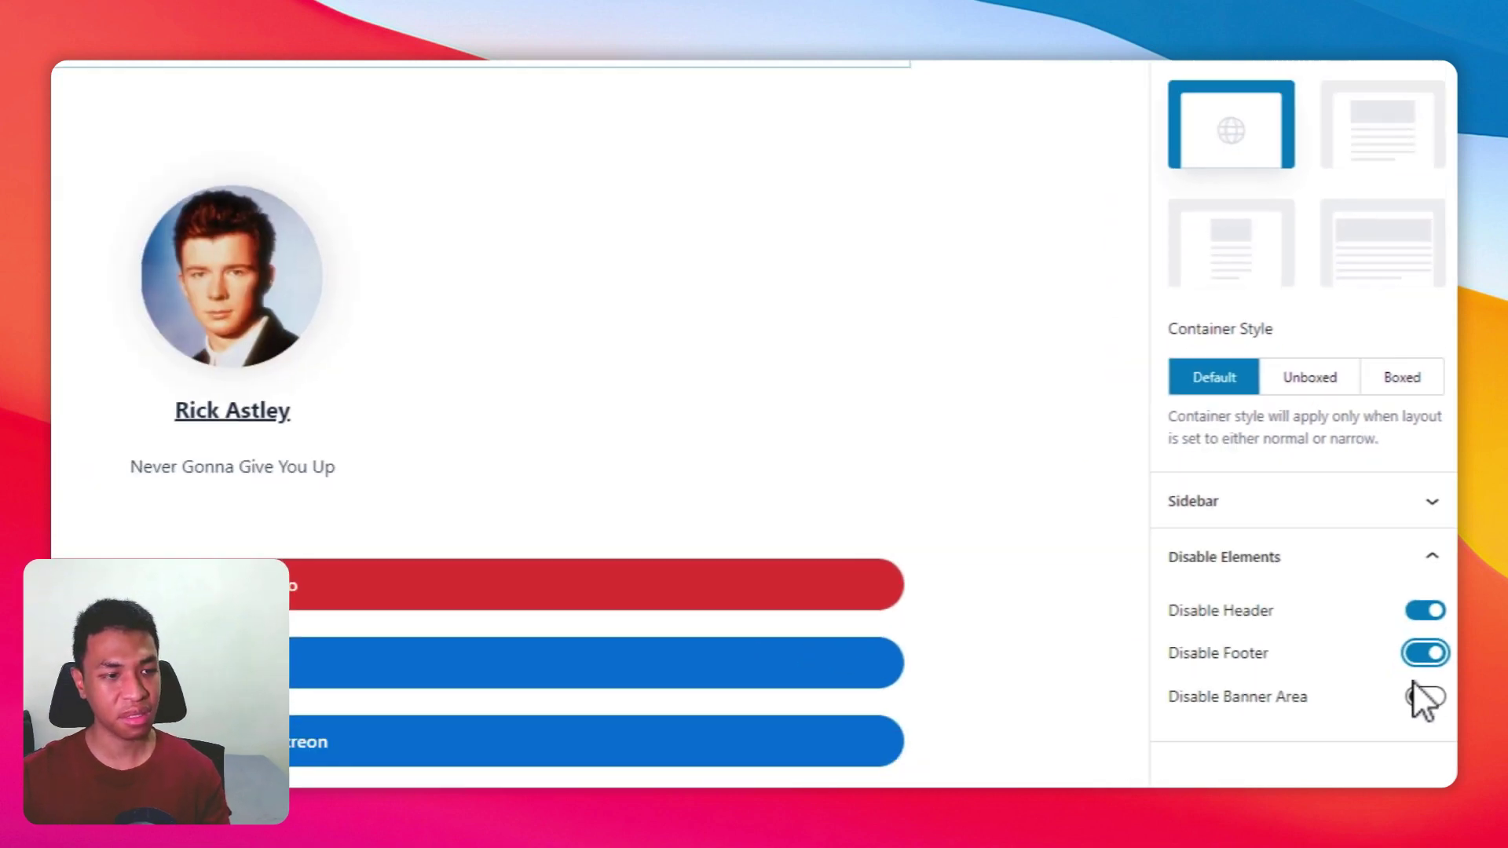
# Preview the page in a new tab and check its layout in the editor's Mobile view down to the social icons.
pyautogui.click(1295, 82)
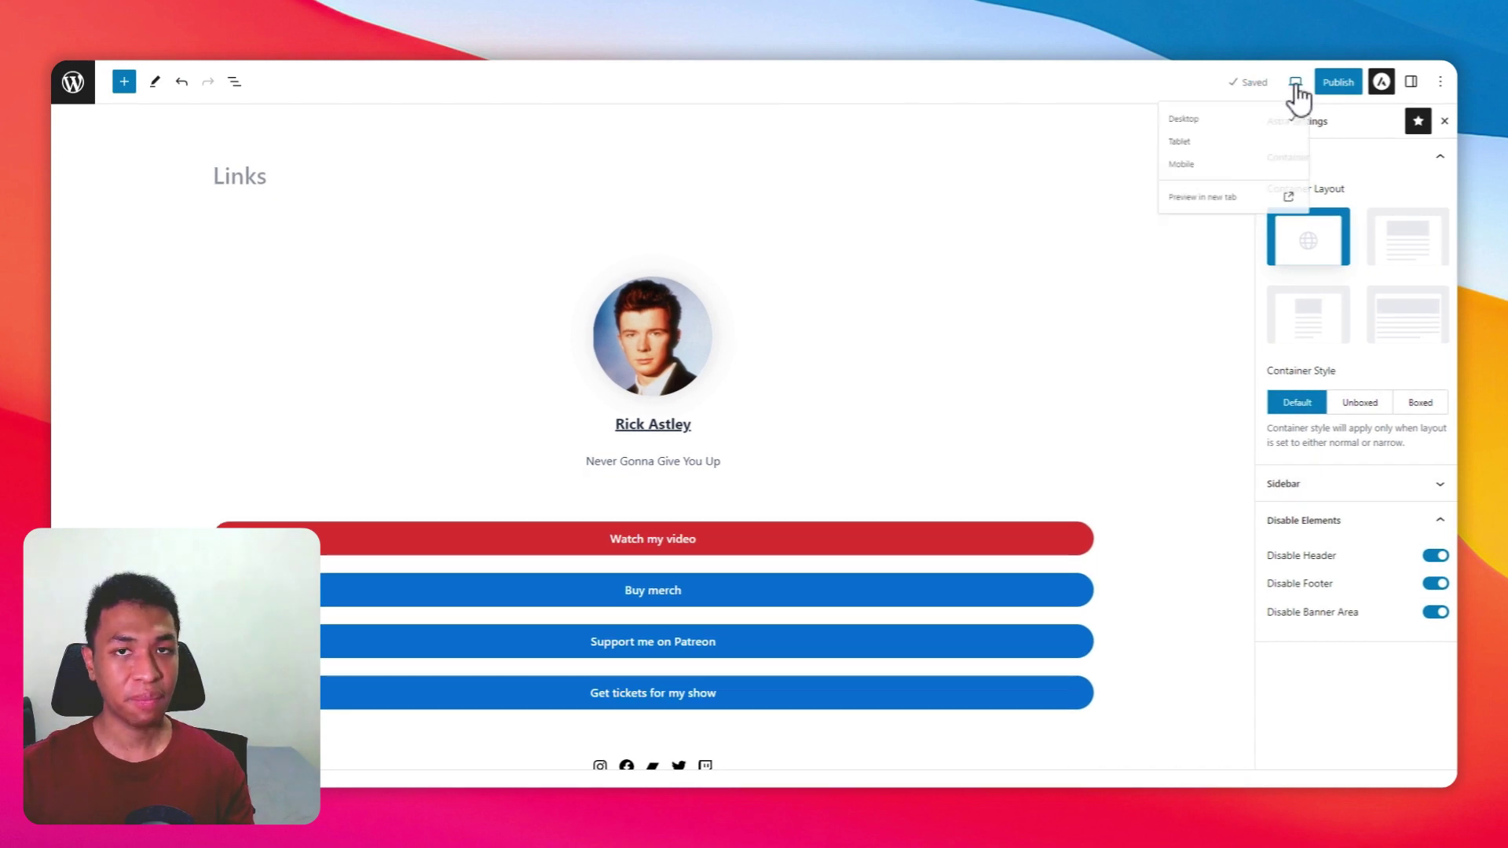
pyautogui.click(1241, 224)
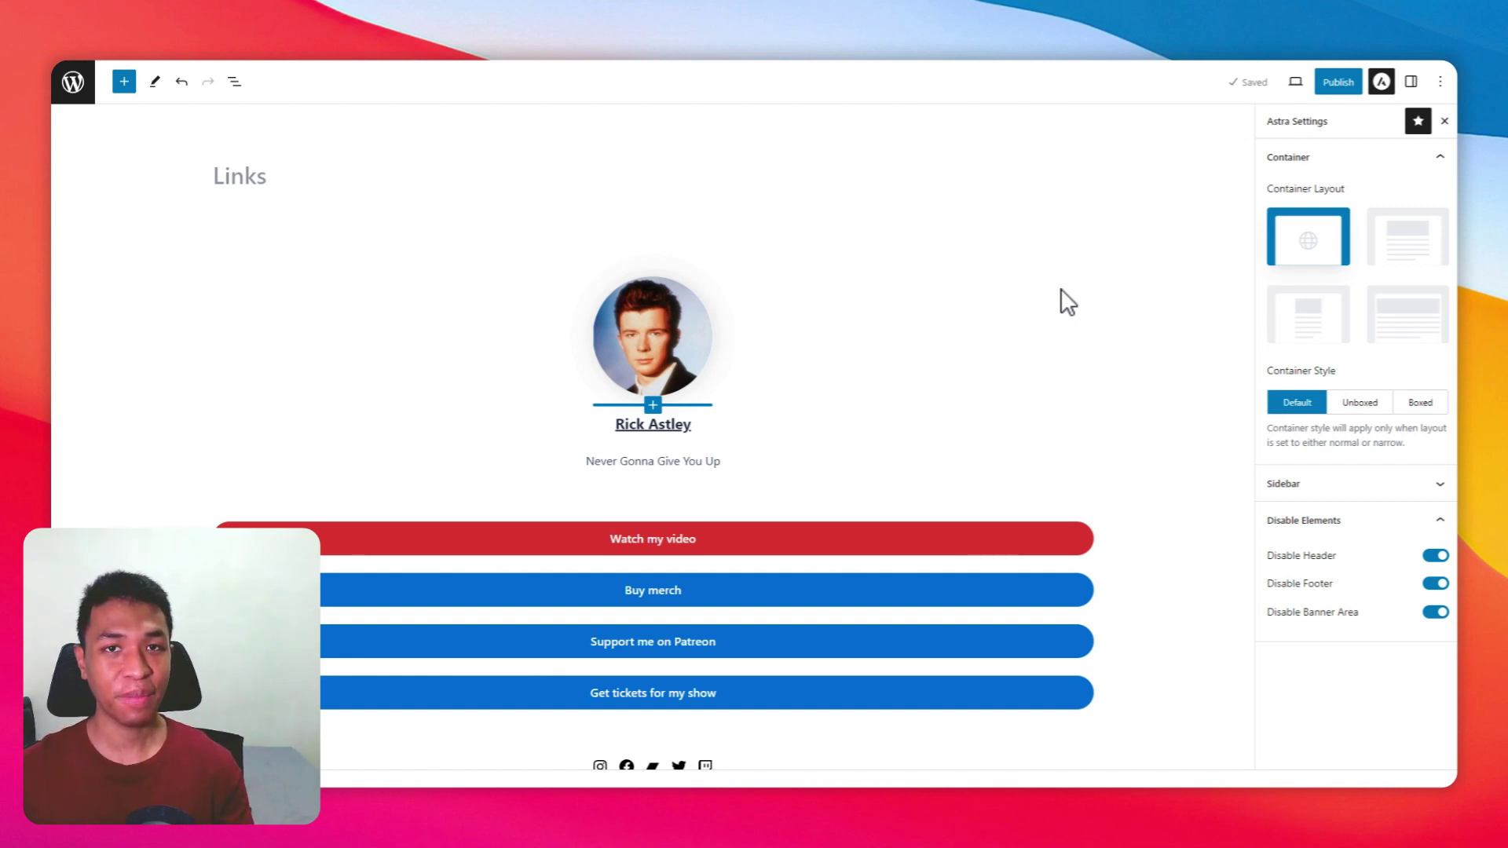
pyautogui.click(1294, 85)
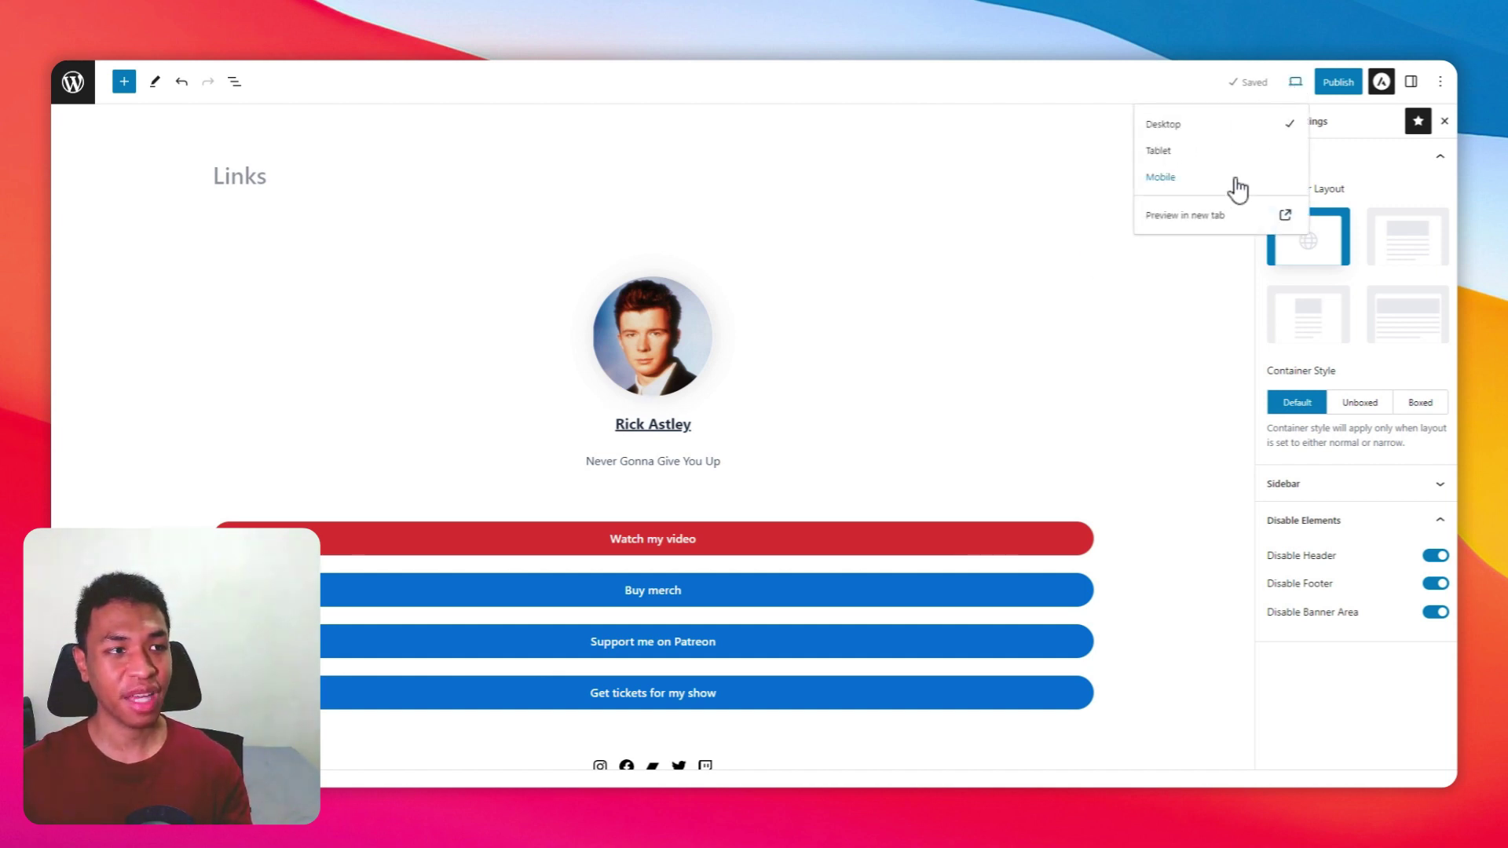
pyautogui.click(1233, 179)
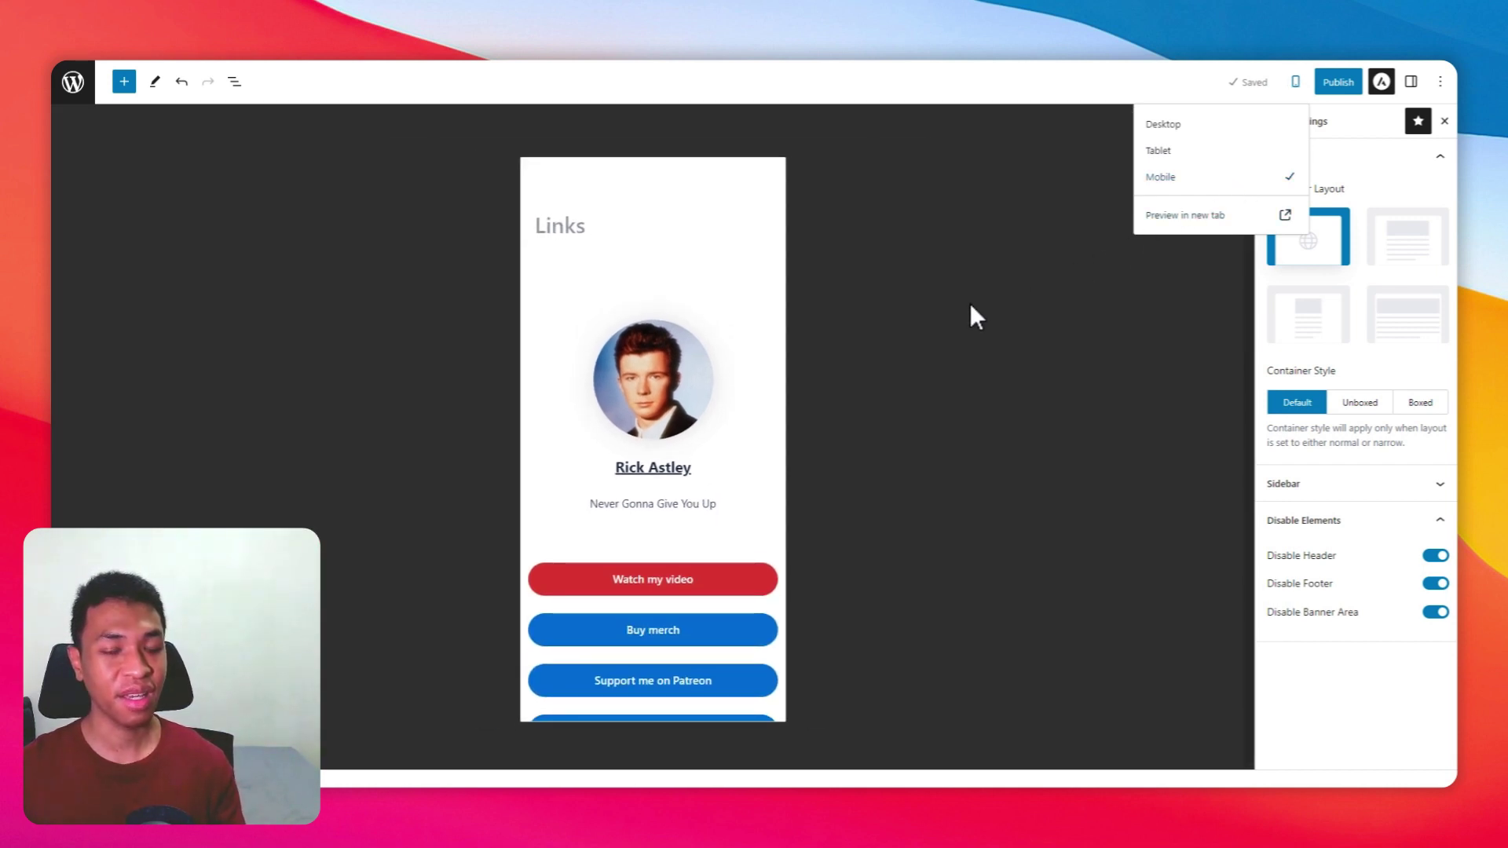
pyautogui.scroll(-3, 734, 366)
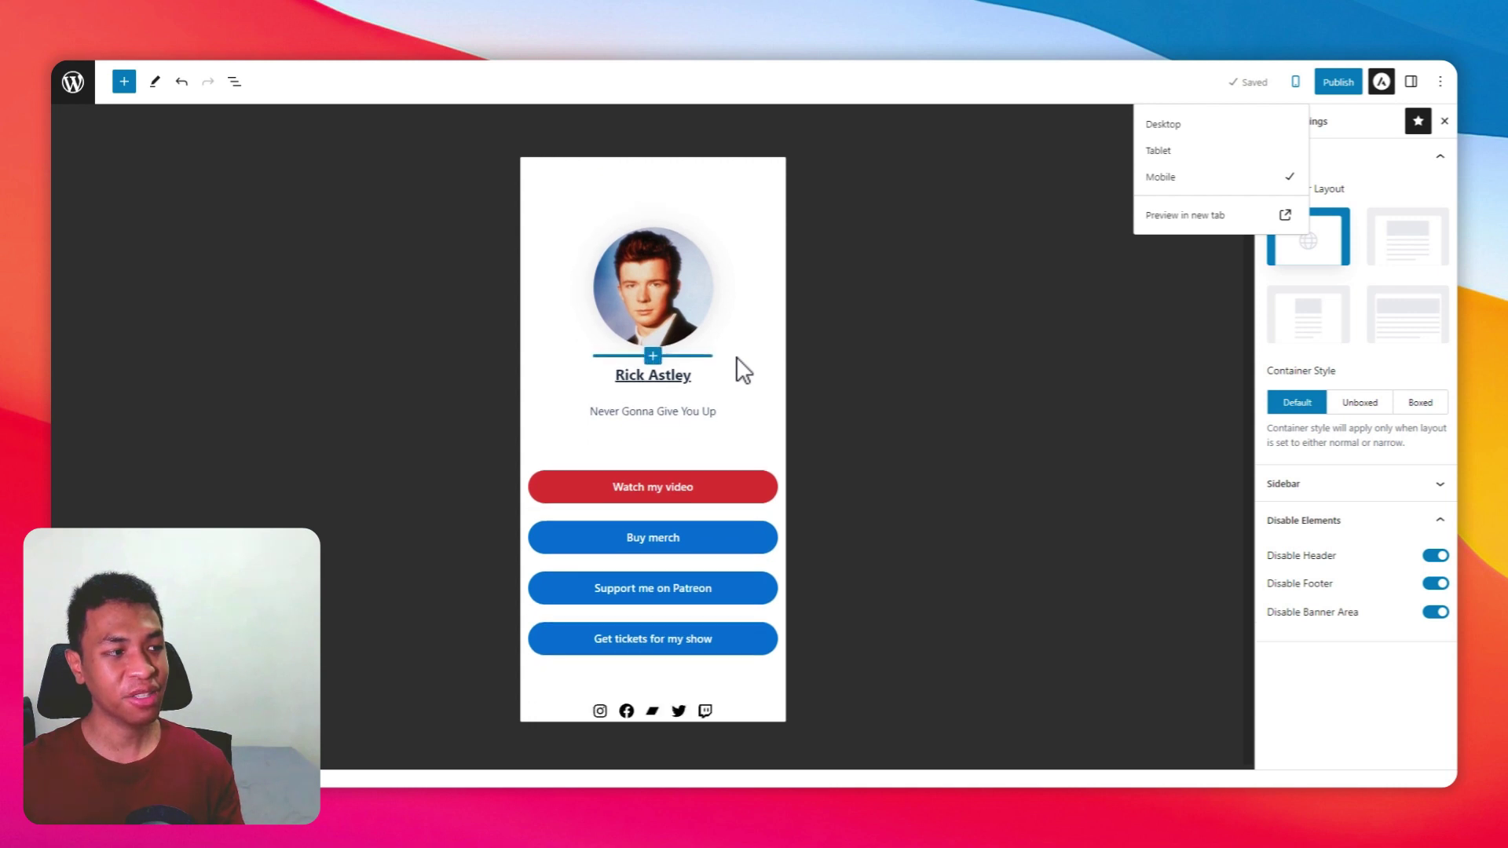